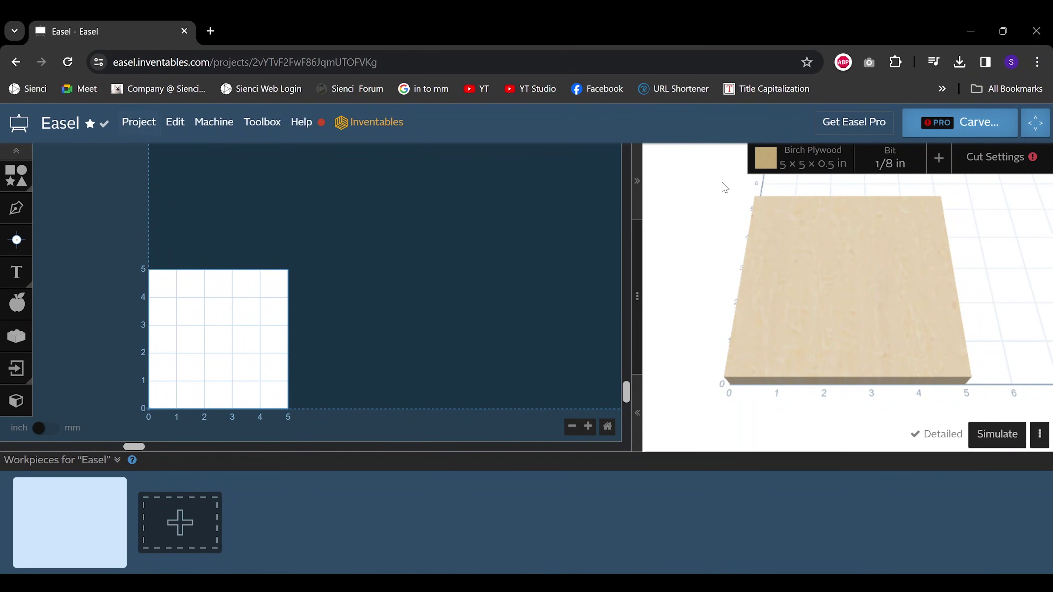
- Resize the birch plywood workpiece to 6 × 6 in and import the traced hexagon logo onto it
left_click(817, 170)
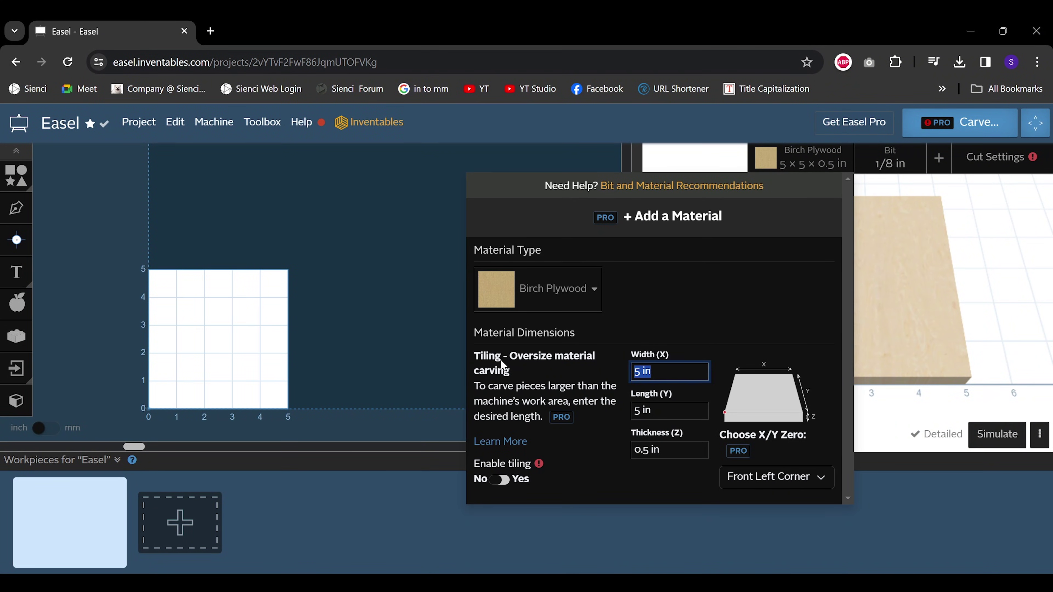
type("6")
key("Tab")
type("6")
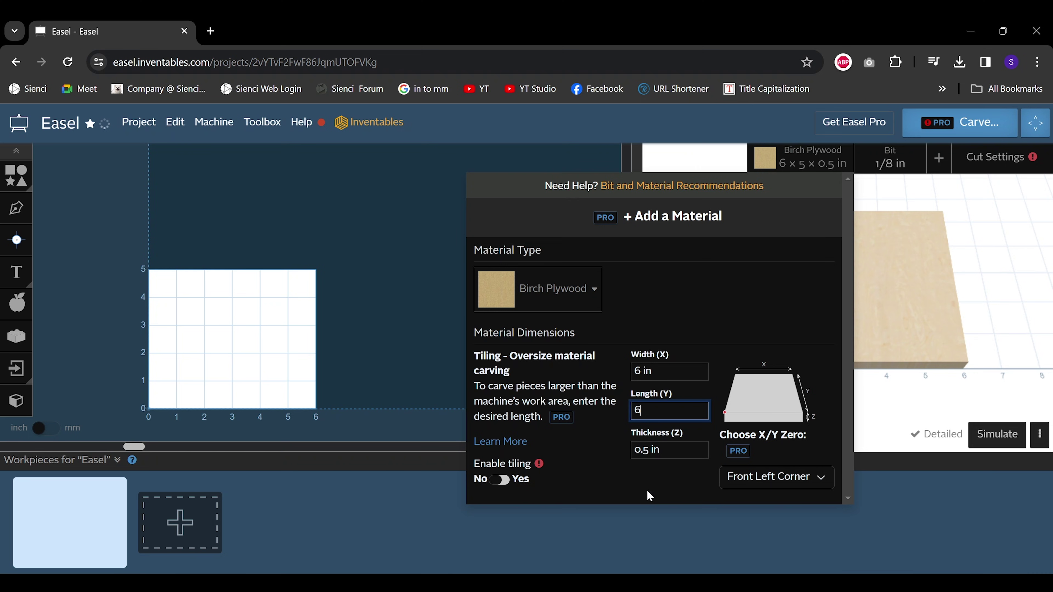
key("Tab")
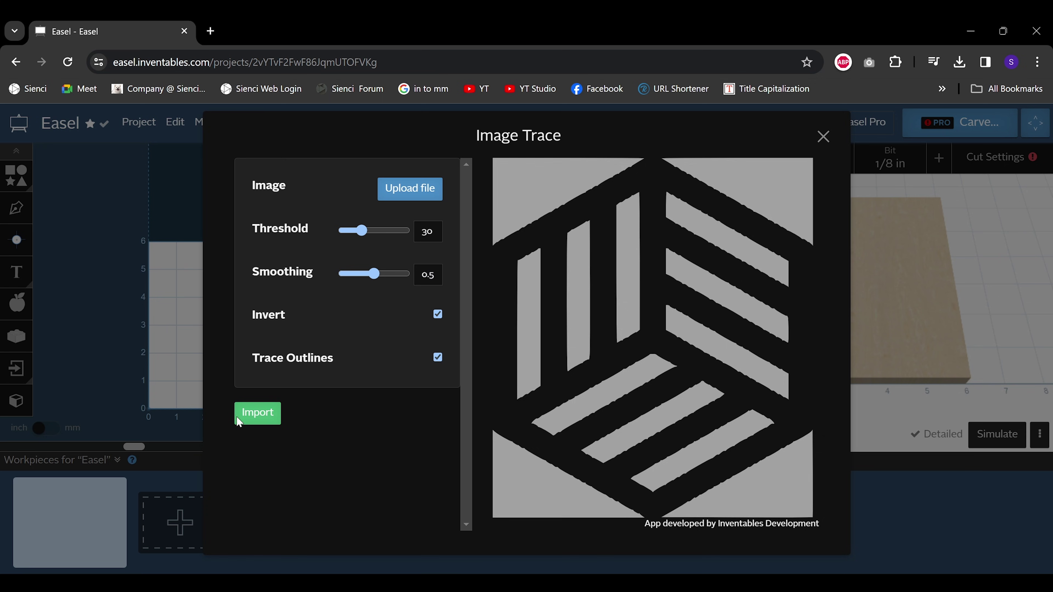
left_click(251, 417)
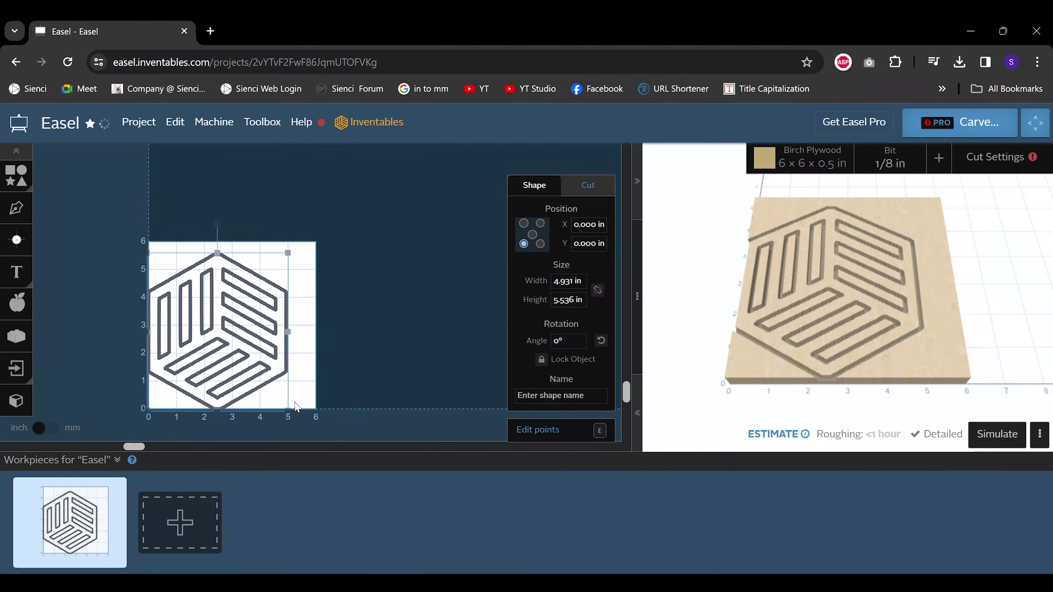
- Set the logo's cut depth to 0.0625 in
left_click(589, 187)
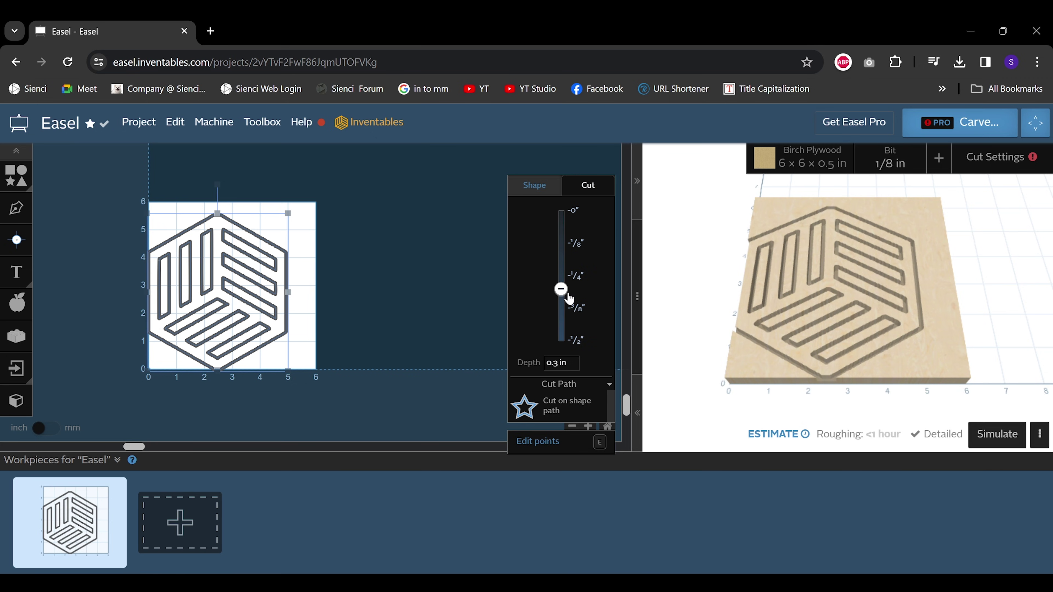
type("0.0625")
key("Return")
- Try inside and outside cut paths, then settle on clearing the logo out as a pocket
left_click(564, 409)
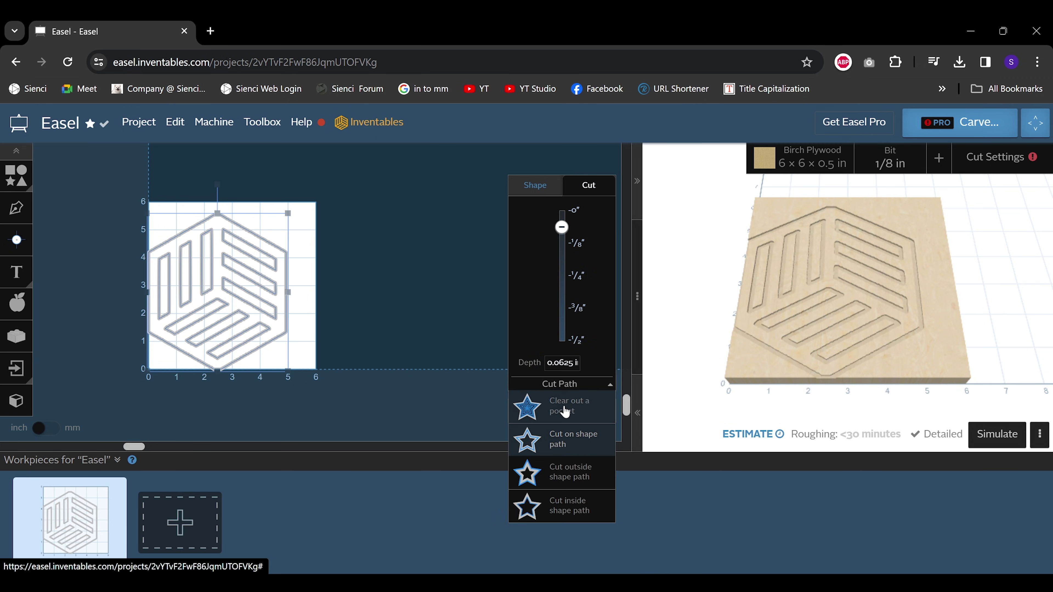
left_click(579, 508)
left_click(565, 409)
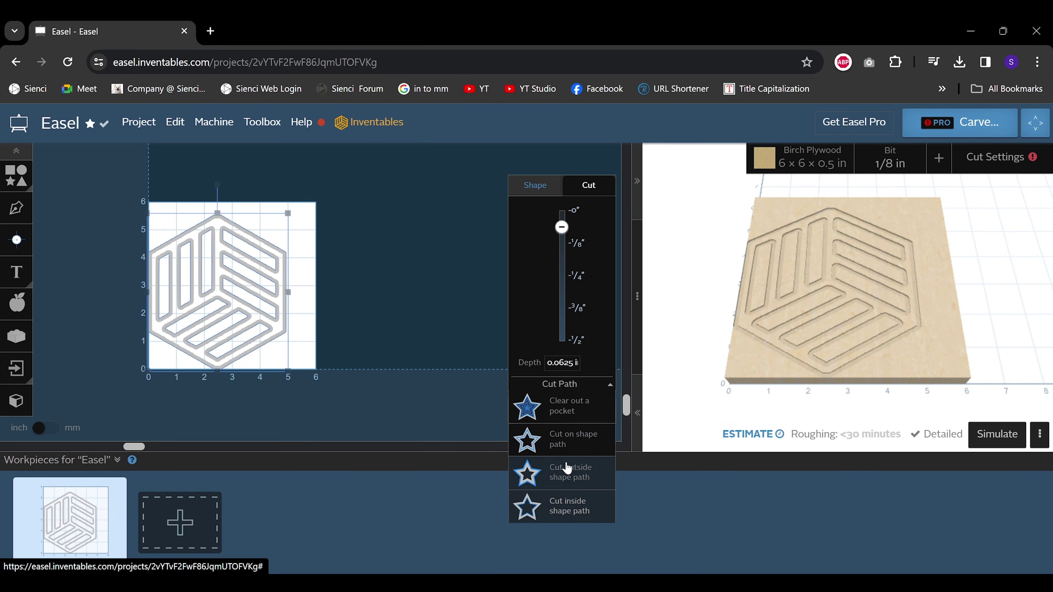
left_click(578, 479)
left_click(566, 408)
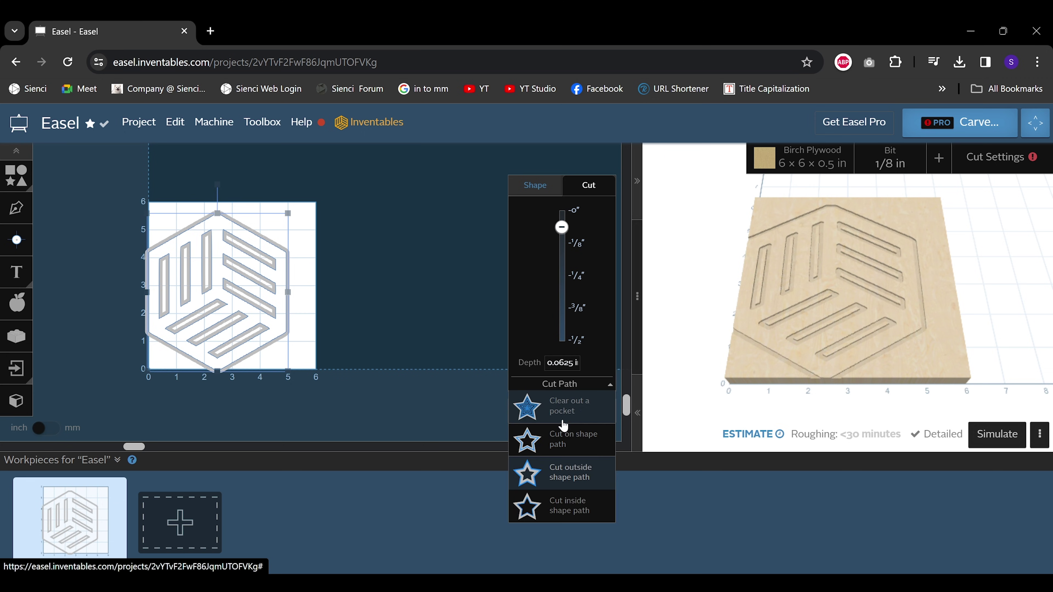
left_click(574, 410)
left_click(535, 185)
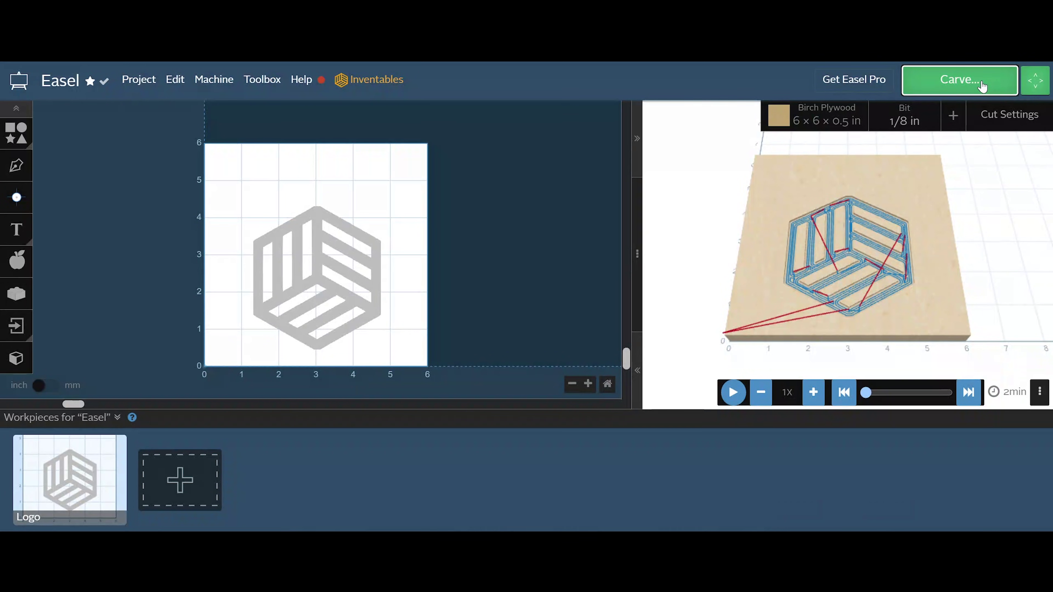
- Run the Carve wizard, confirming 0.500 in thickness, secured material, the 1/8 in bit and a new work zero
left_click(975, 80)
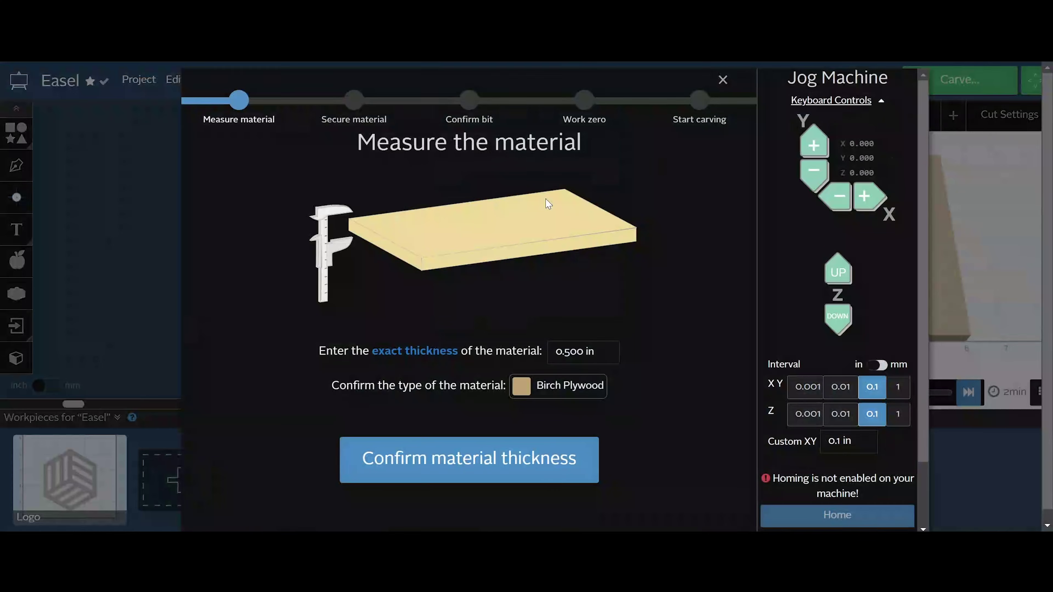
left_click(451, 457)
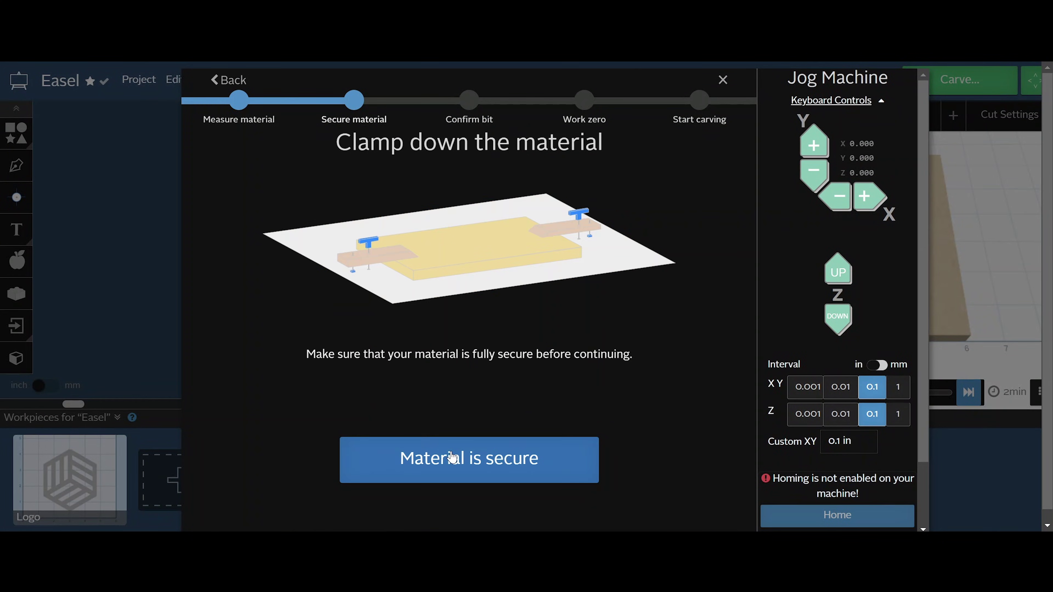
left_click(463, 465)
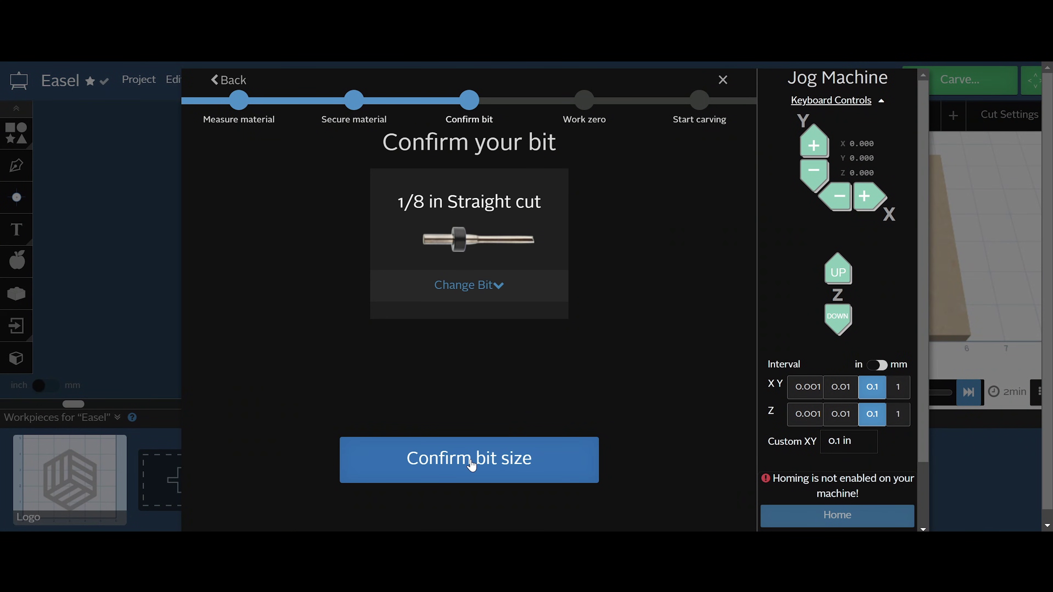
left_click(471, 466)
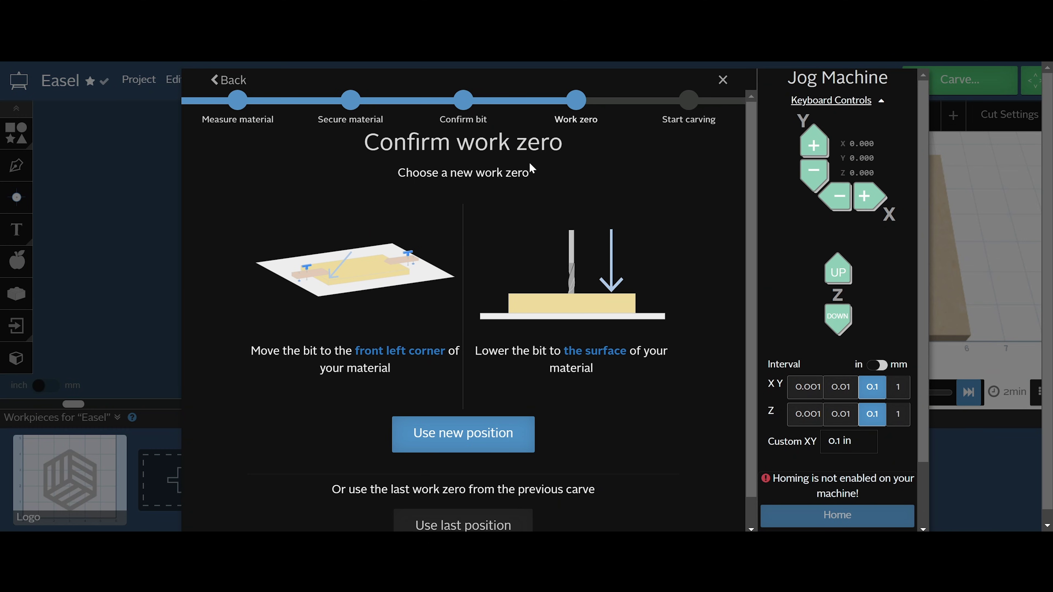
scroll(522, 427, "down", 1)
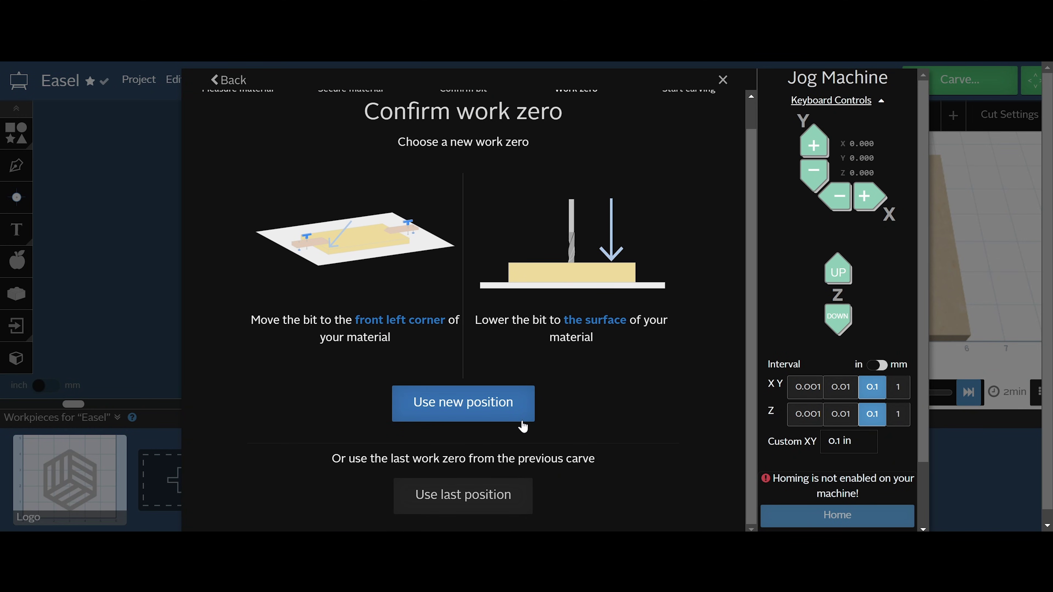
left_click(471, 412)
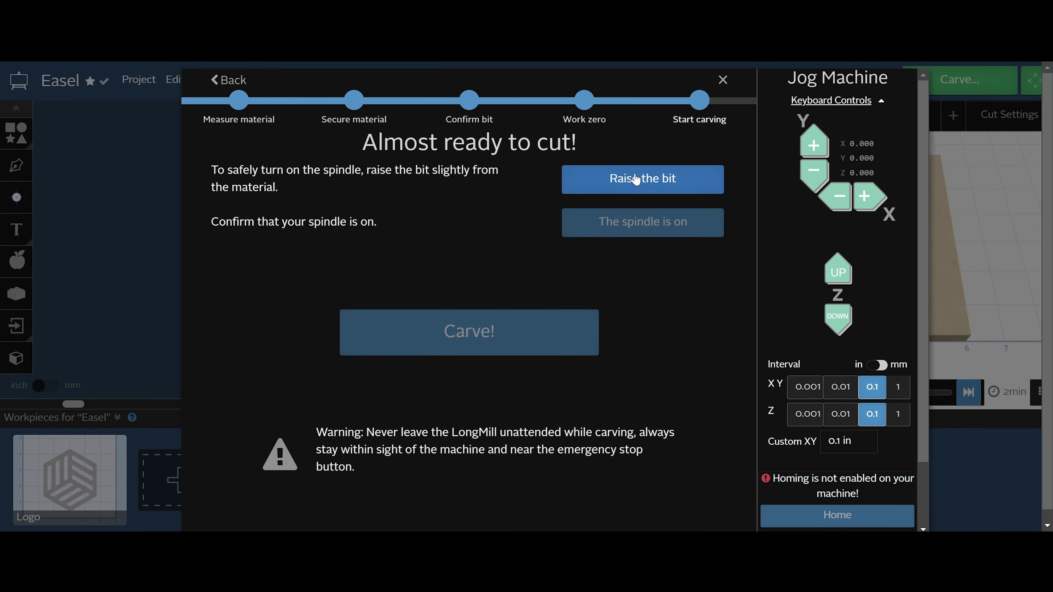
left_click(472, 333)
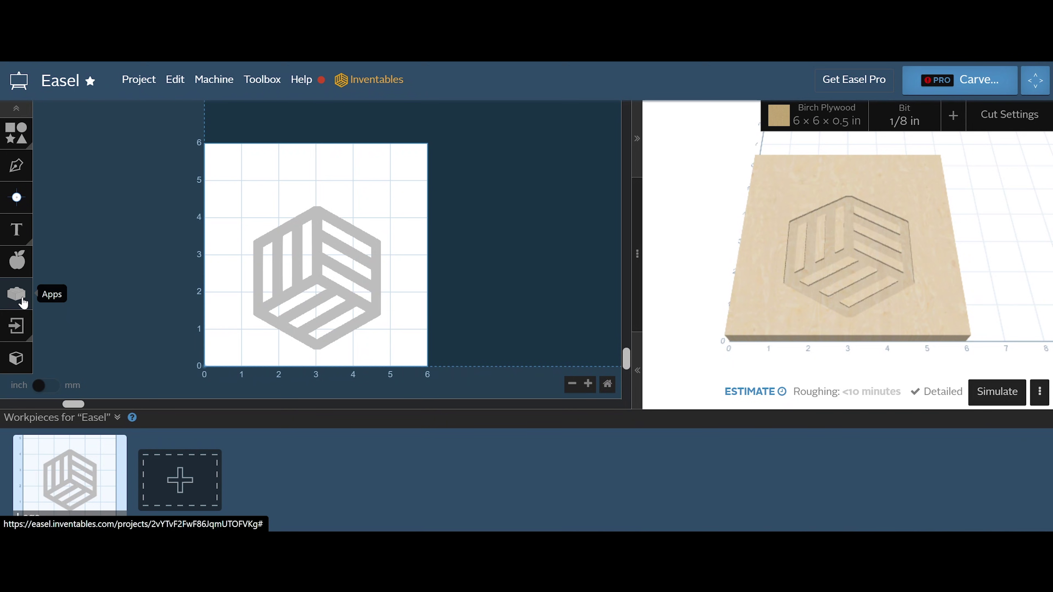
left_click(22, 299)
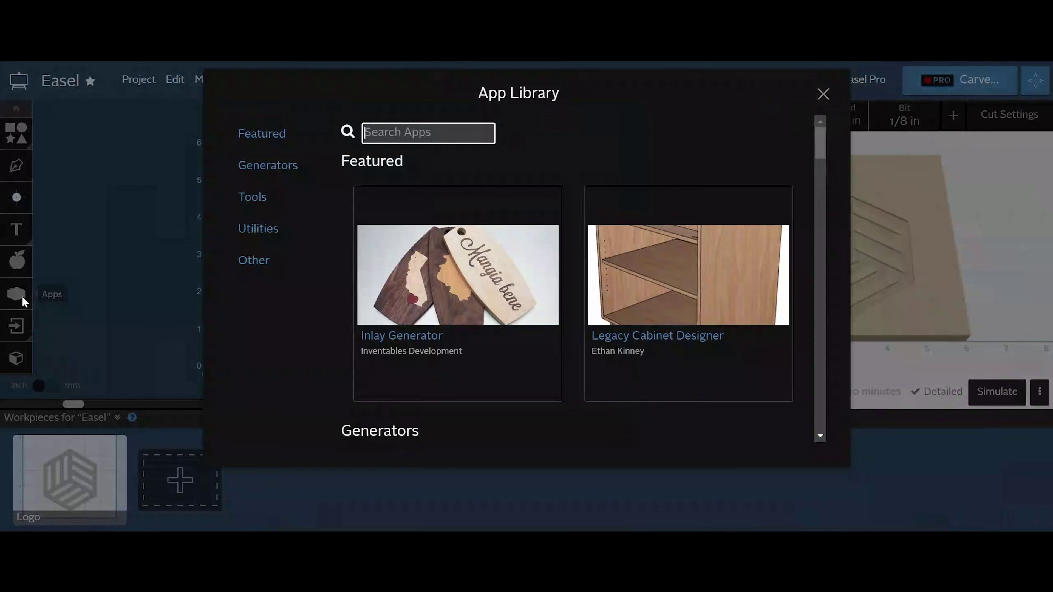
mouse_move(384, 345)
left_click(625, 346)
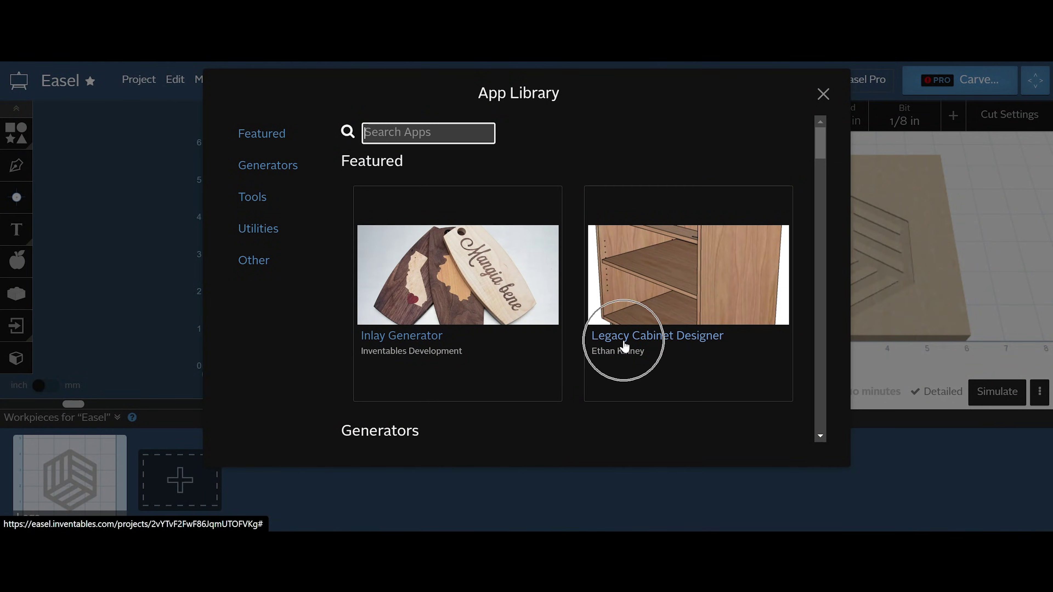
scroll(556, 337, "down", 5)
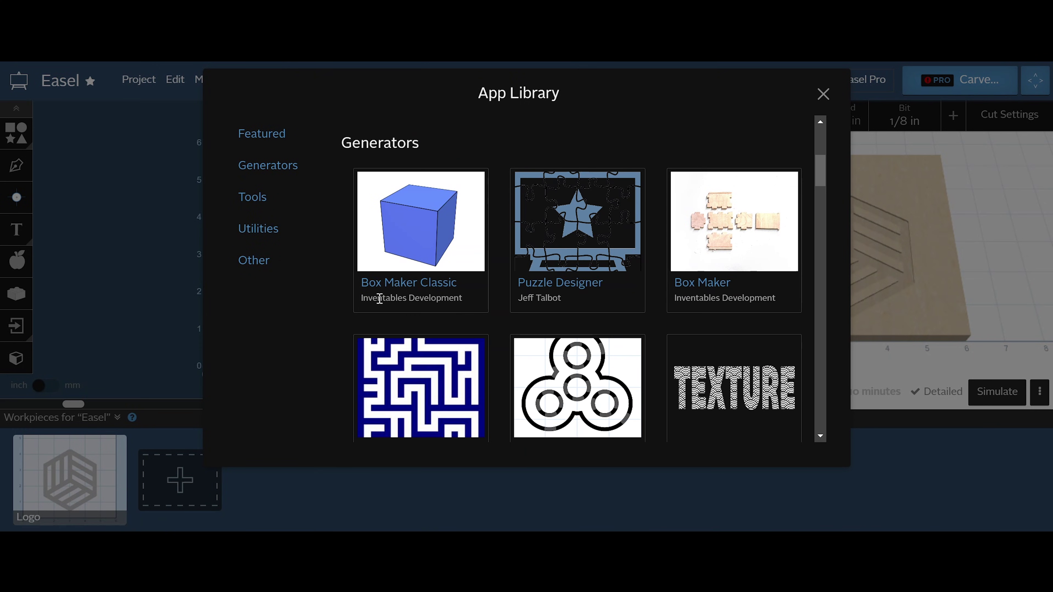
scroll(561, 306, "down", 3)
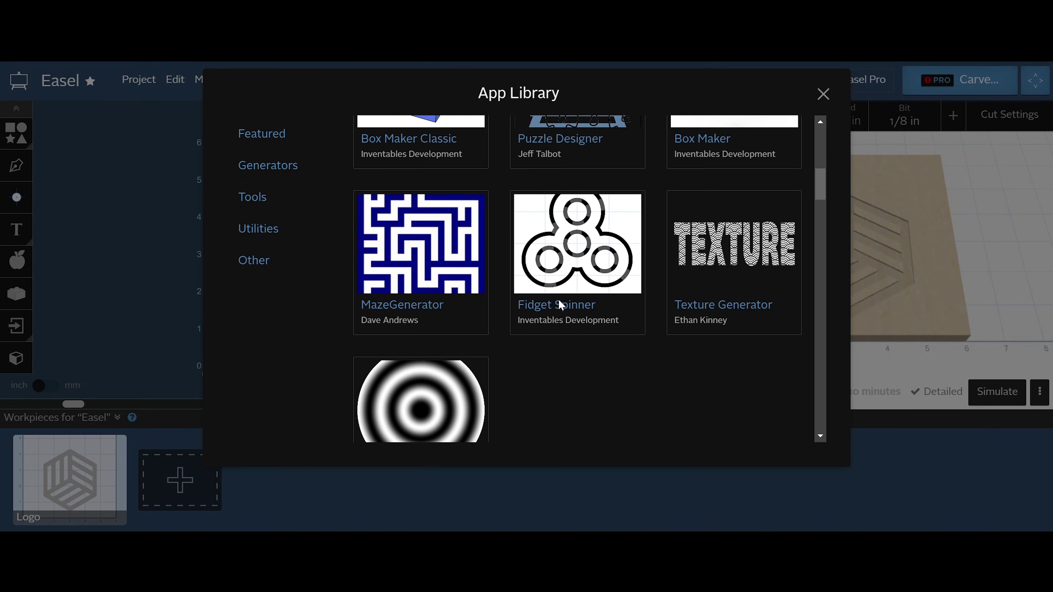
scroll(663, 331, "down", 7)
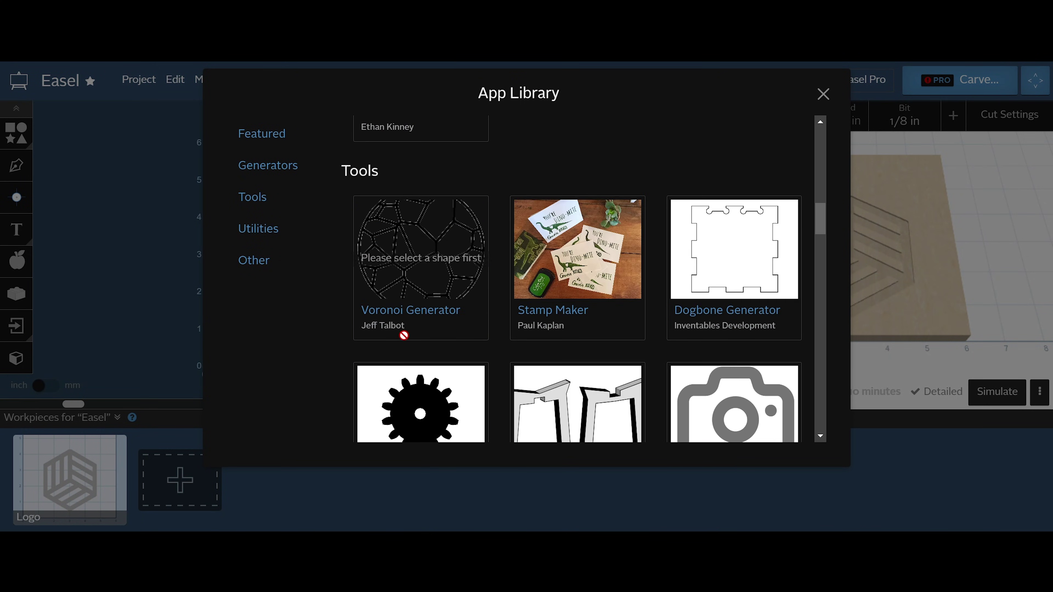
left_click(17, 293)
left_click(18, 262)
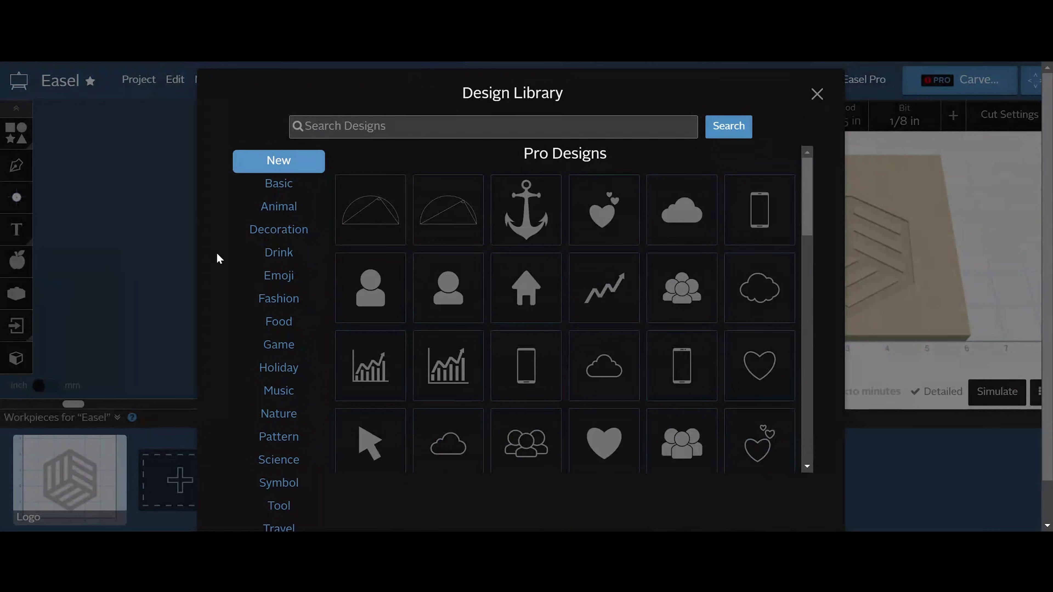
left_click(288, 193)
left_click(279, 275)
scroll(493, 302, "down", 5)
scroll(493, 301, "down", 5)
left_click(278, 390)
scroll(477, 358, "down", 3)
left_click(278, 483)
scroll(460, 372, "down", 10)
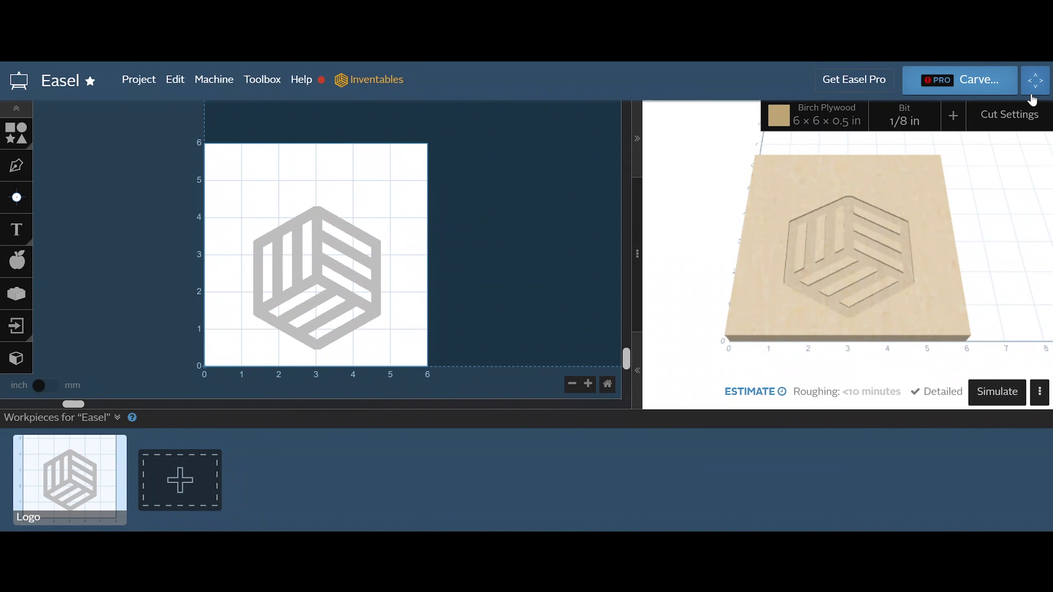
left_click(1007, 120)
left_click(905, 118)
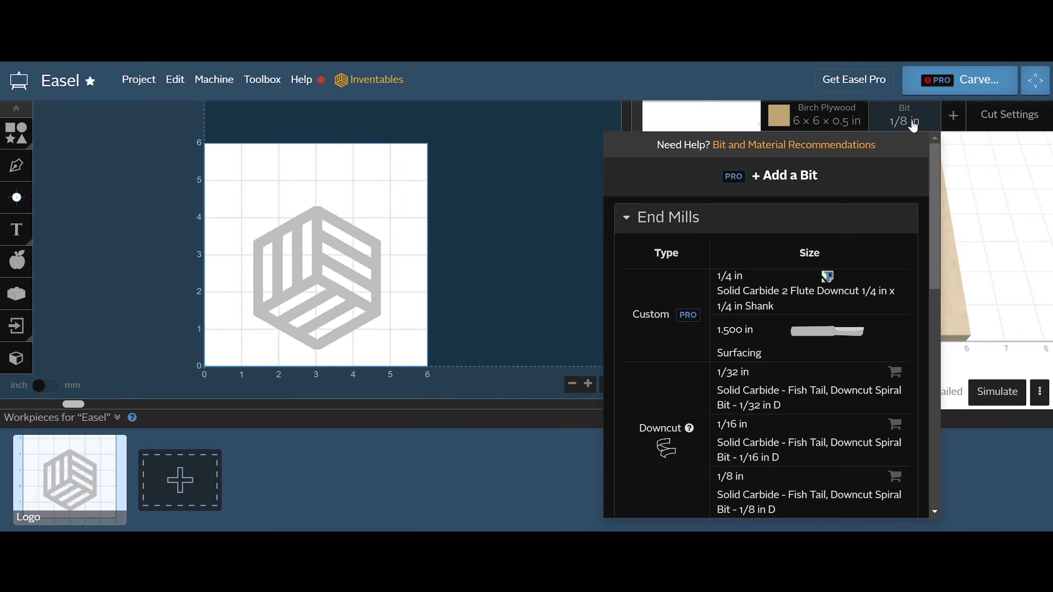
scroll(694, 325, "down", 15)
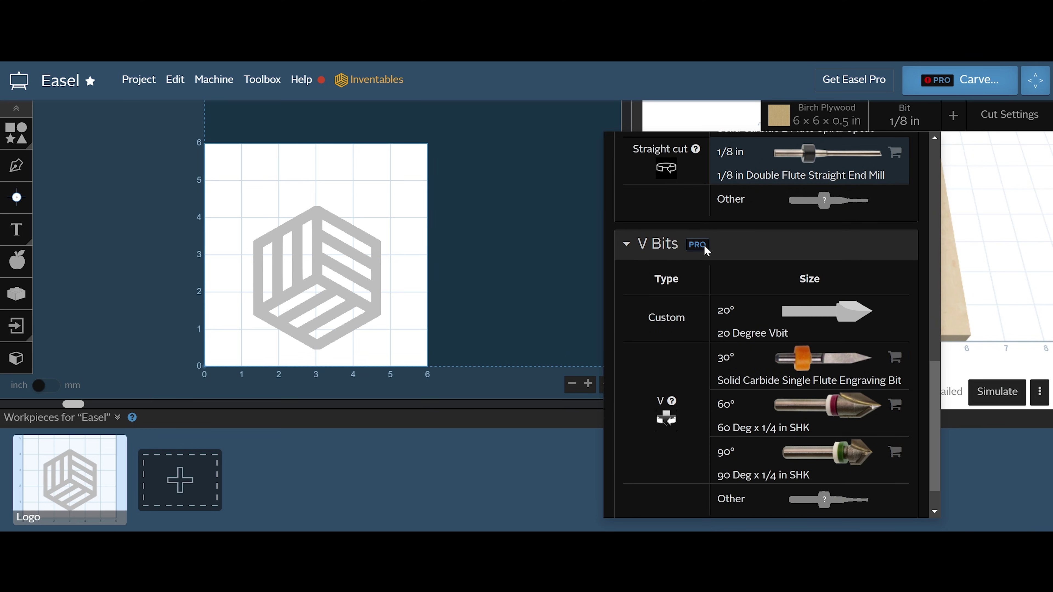
left_click(1013, 119)
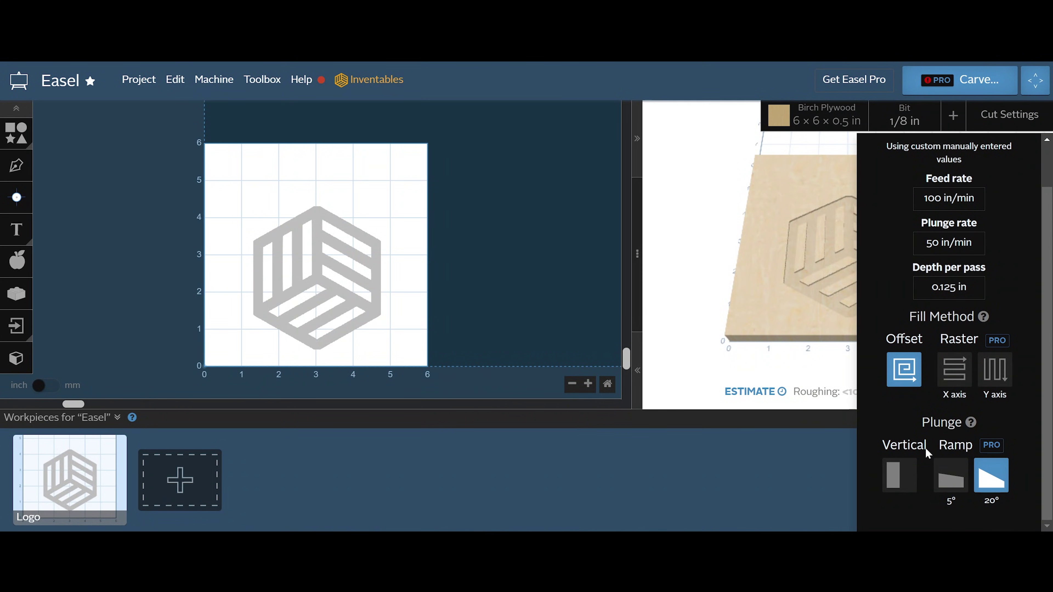
left_click(686, 205)
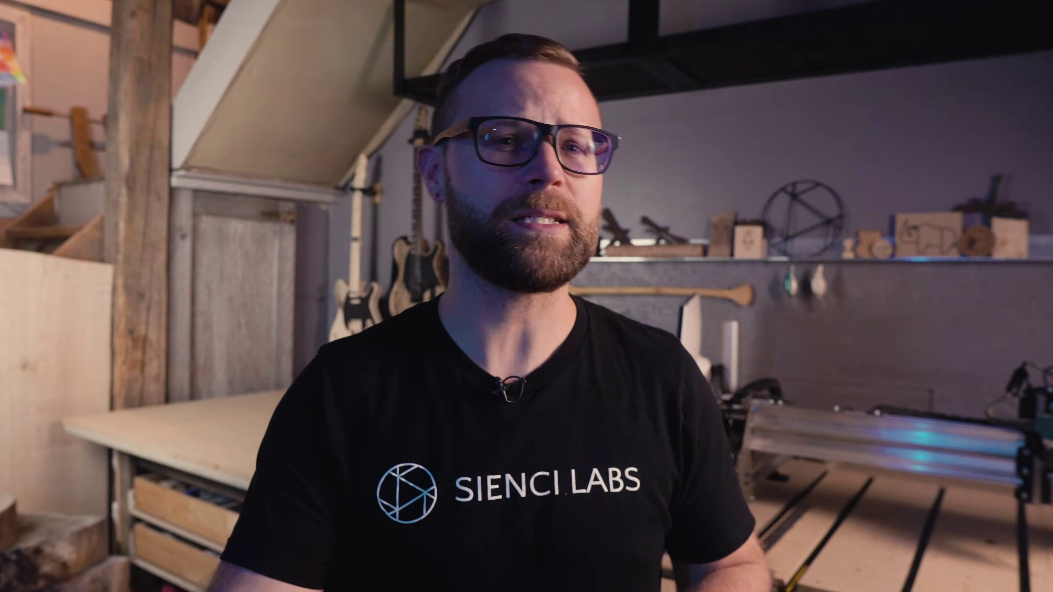
- Check the subscription details on Easel's Account tab
left_click(320, 148)
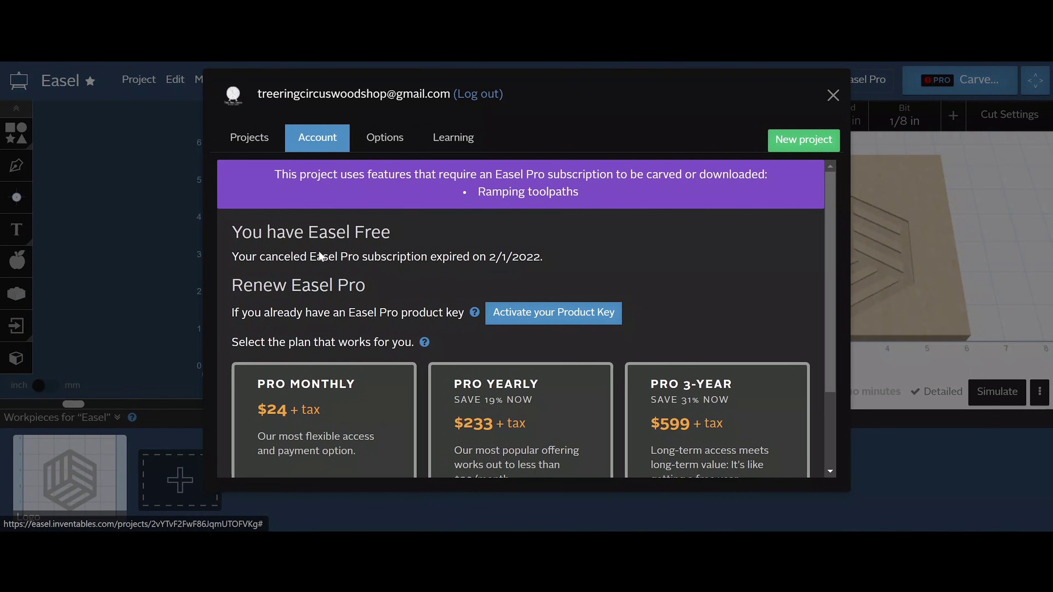
scroll(411, 349, "down", 3)
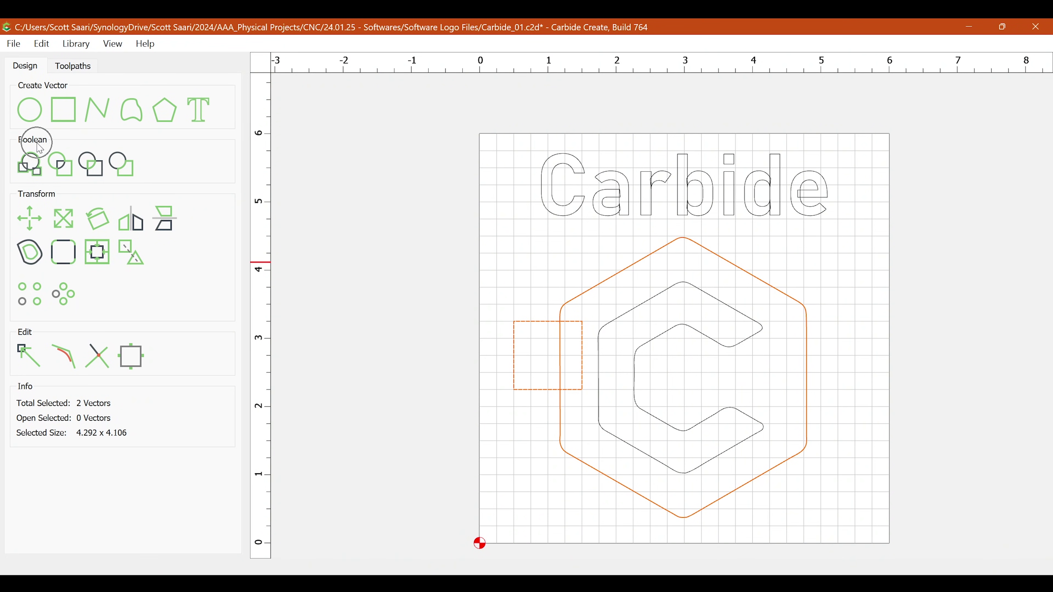
- Preview the logo's toolpaths, then return to the Design view with the vectors deselected
left_click(84, 71)
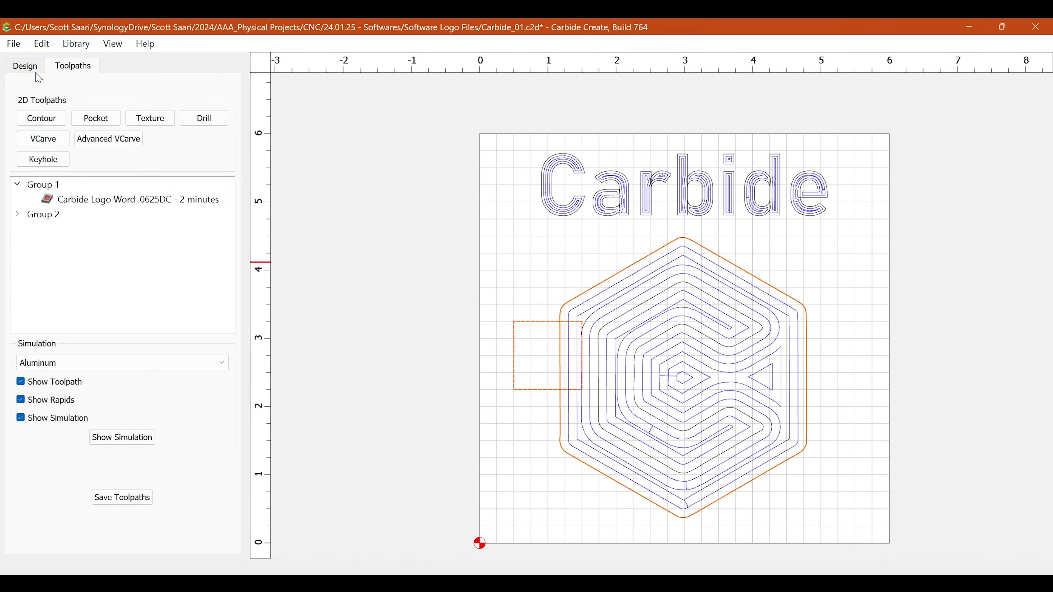
left_click(25, 66)
left_click(315, 243)
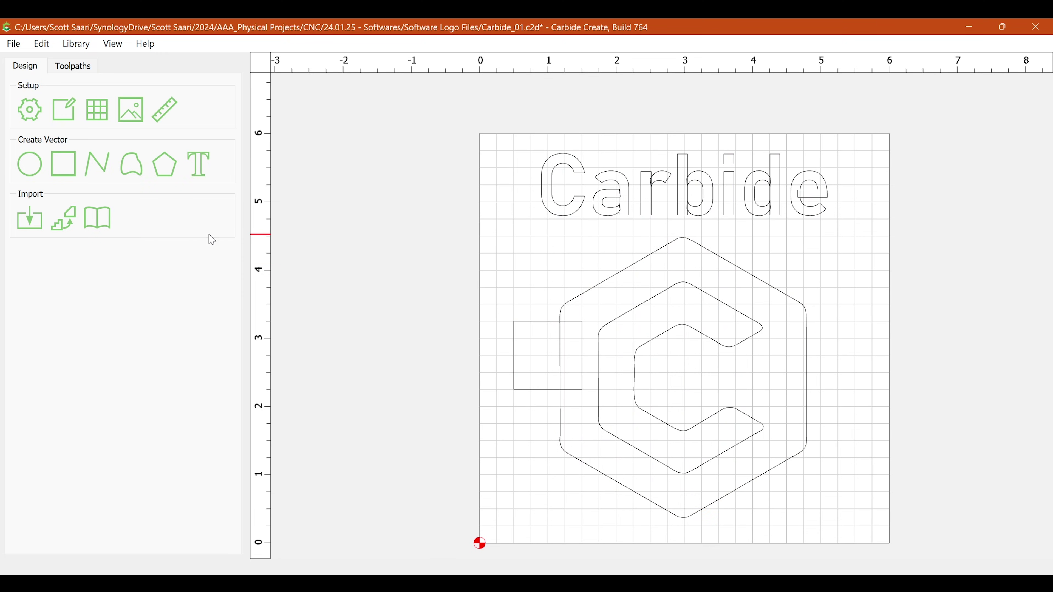
- Browse the BBQ, Starfish and US Armed Forces library artwork, closing the library without adding any
left_click(98, 219)
left_click(269, 162)
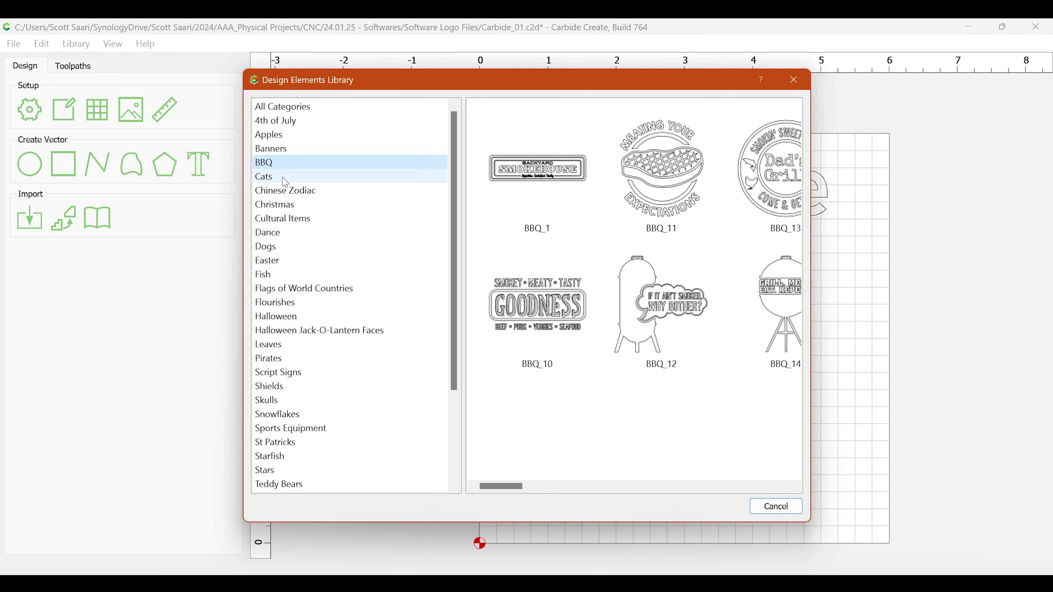
scroll(292, 318, "down", 3)
left_click(283, 332)
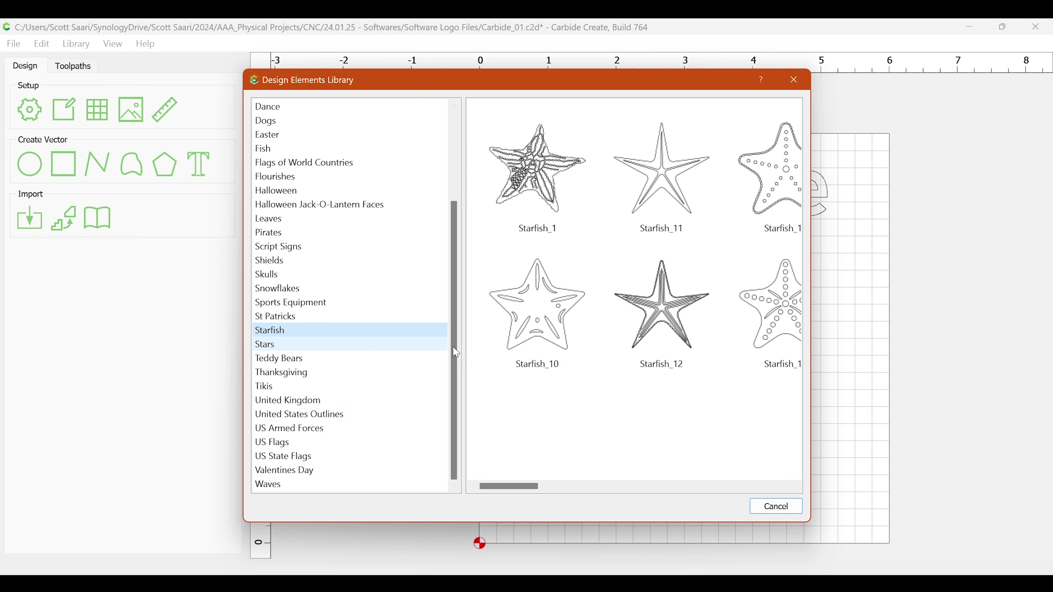
scroll(548, 339, "down", 5)
left_click(315, 427)
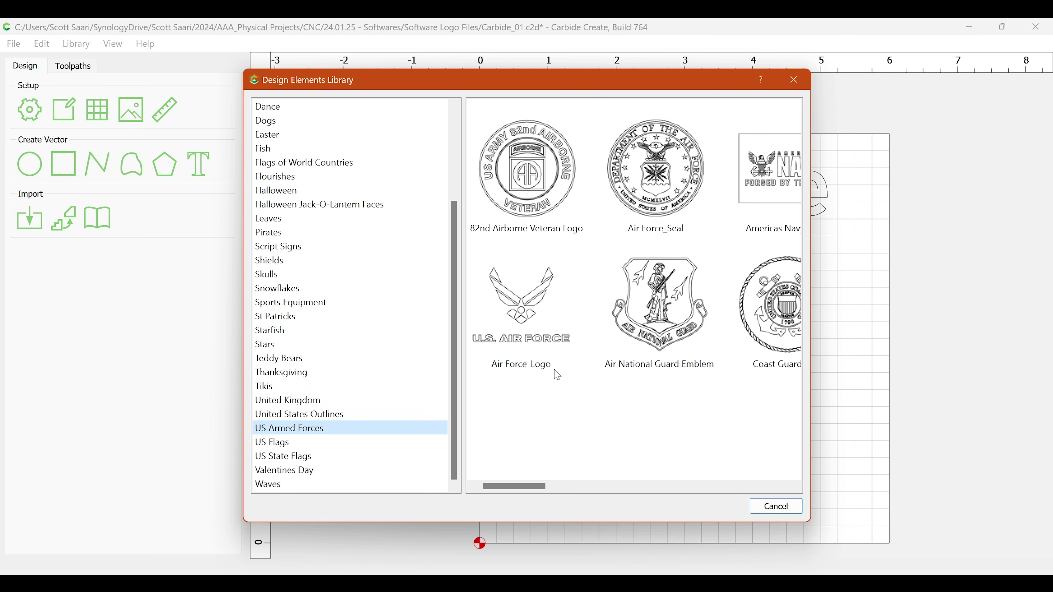
scroll(556, 372, "down", 5)
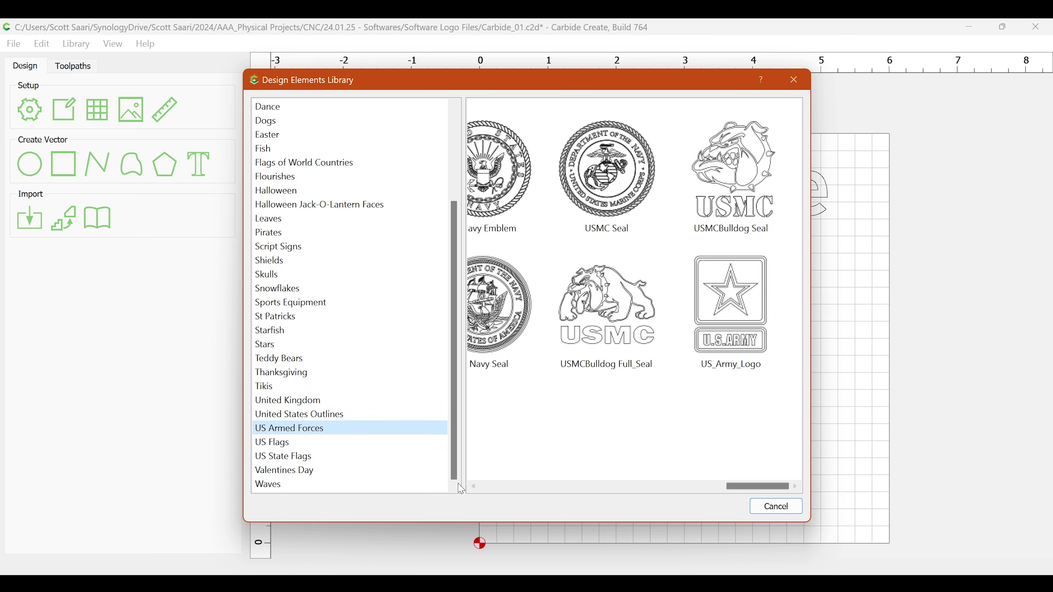
left_click(771, 506)
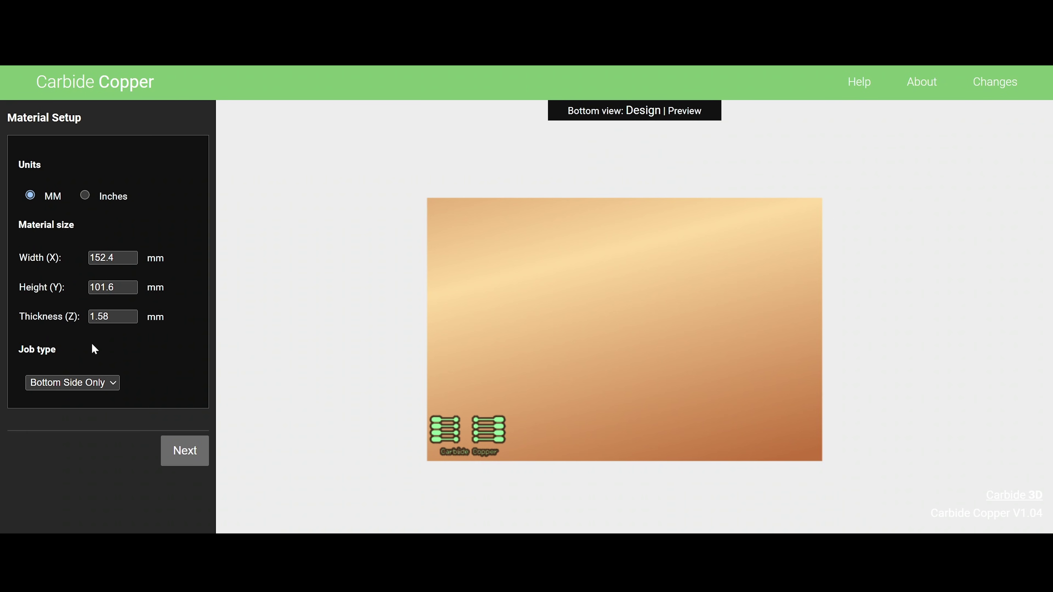
- Advance Carbide Copper to the copper layer step keeping the #501 V-bit, then start a vector import
left_click(185, 455)
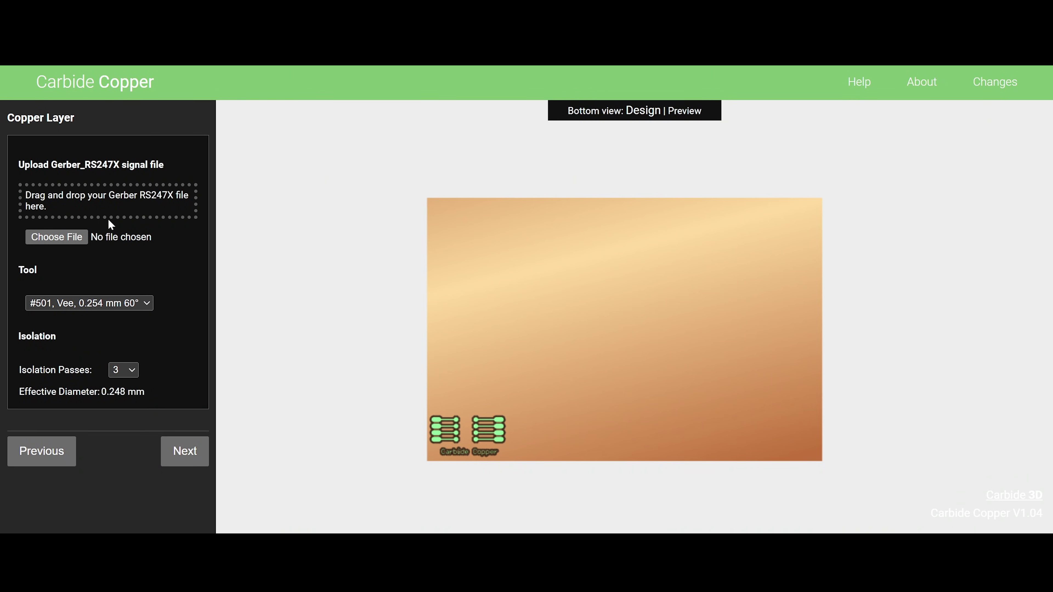
left_click(106, 304)
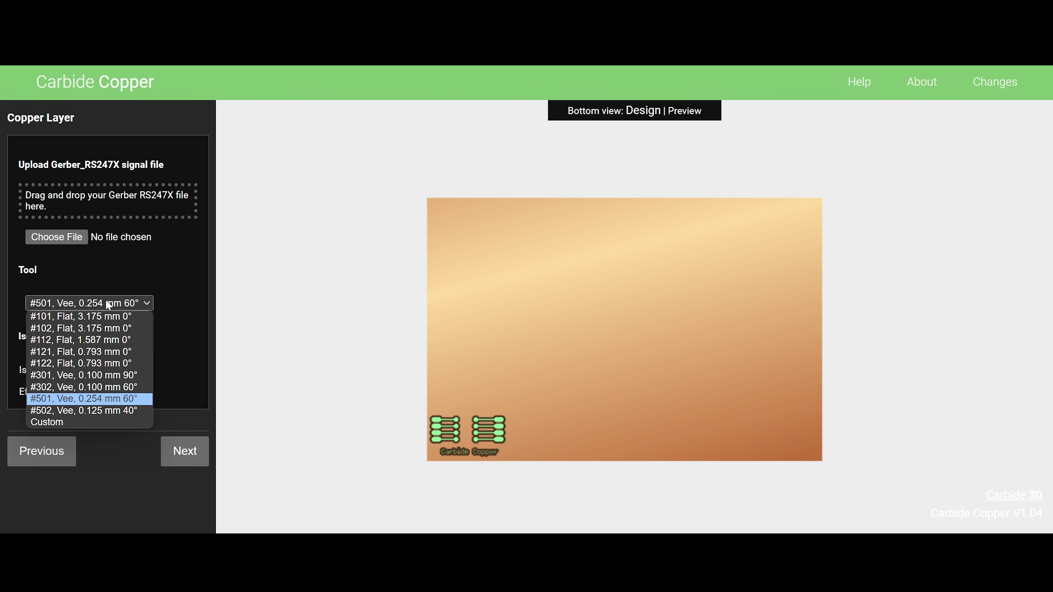
left_click(118, 478)
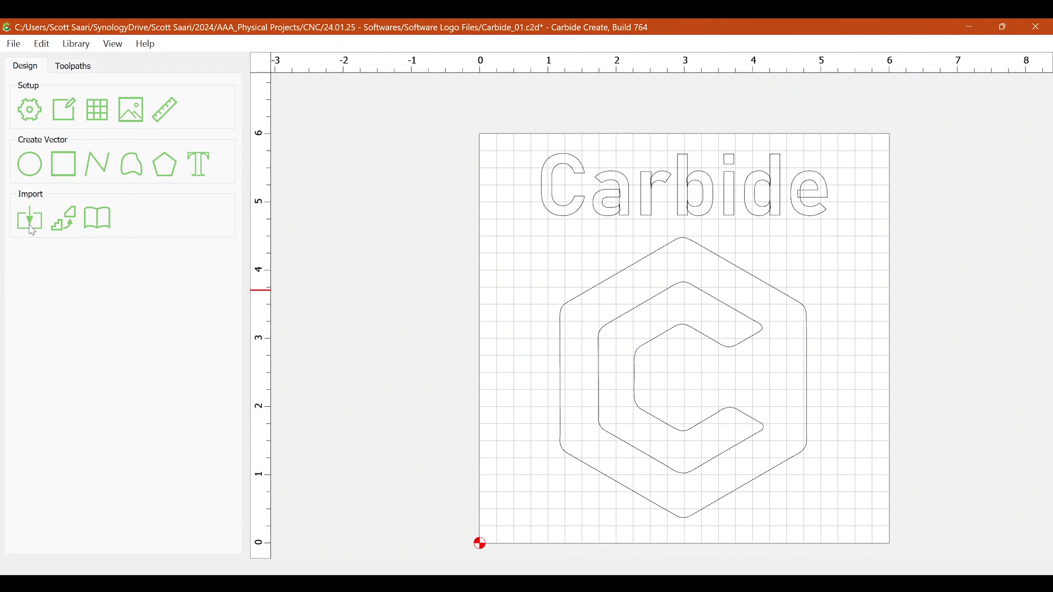
left_click(31, 228)
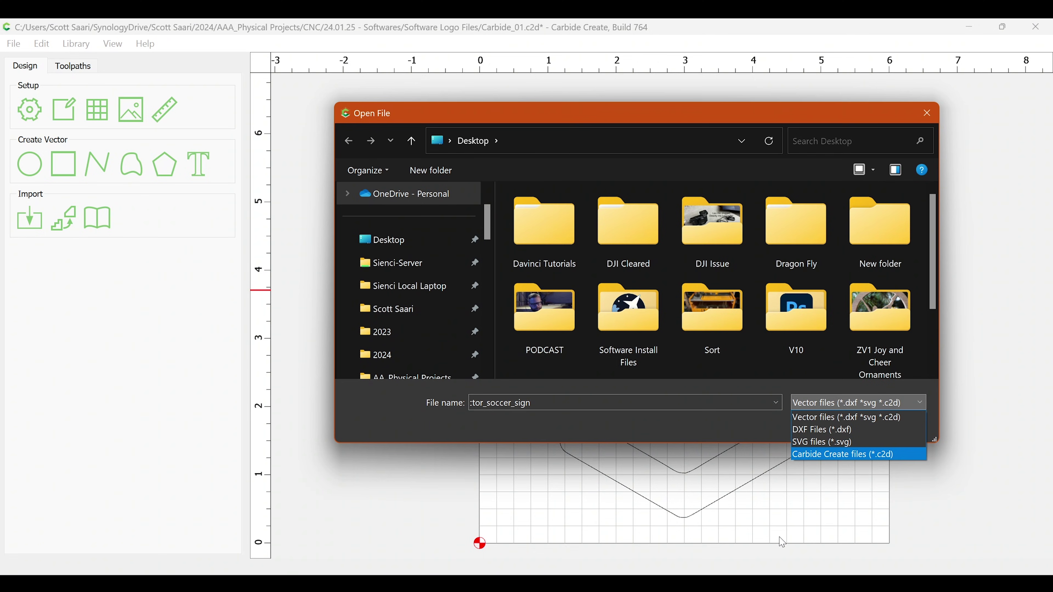
- Cancel the file import and apply a 6 × 6 inch stock in Job Setup
left_click(912, 518)
left_click(910, 427)
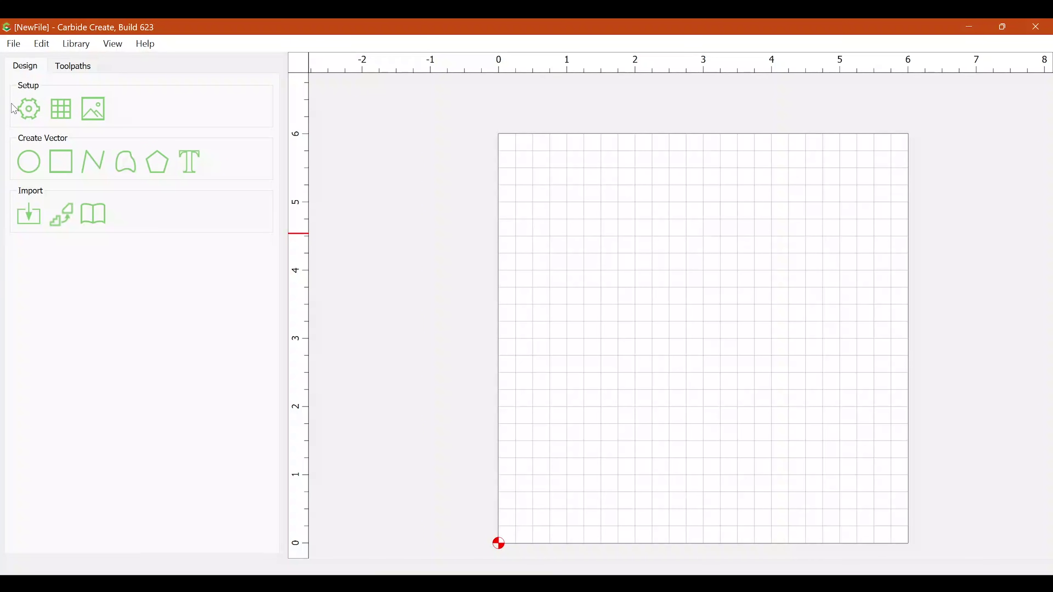
left_click(17, 109)
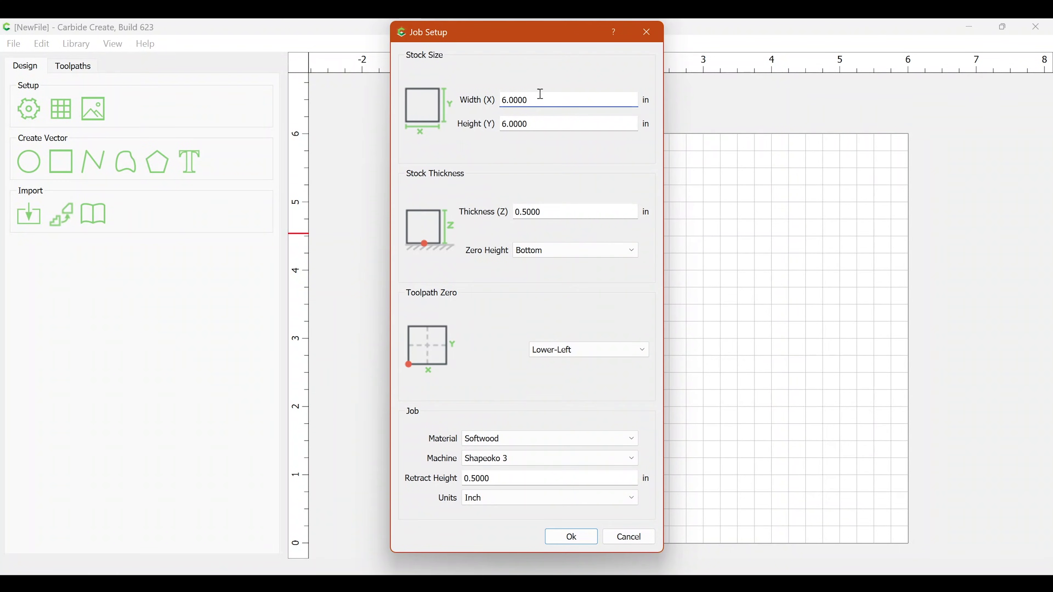
left_click(580, 543)
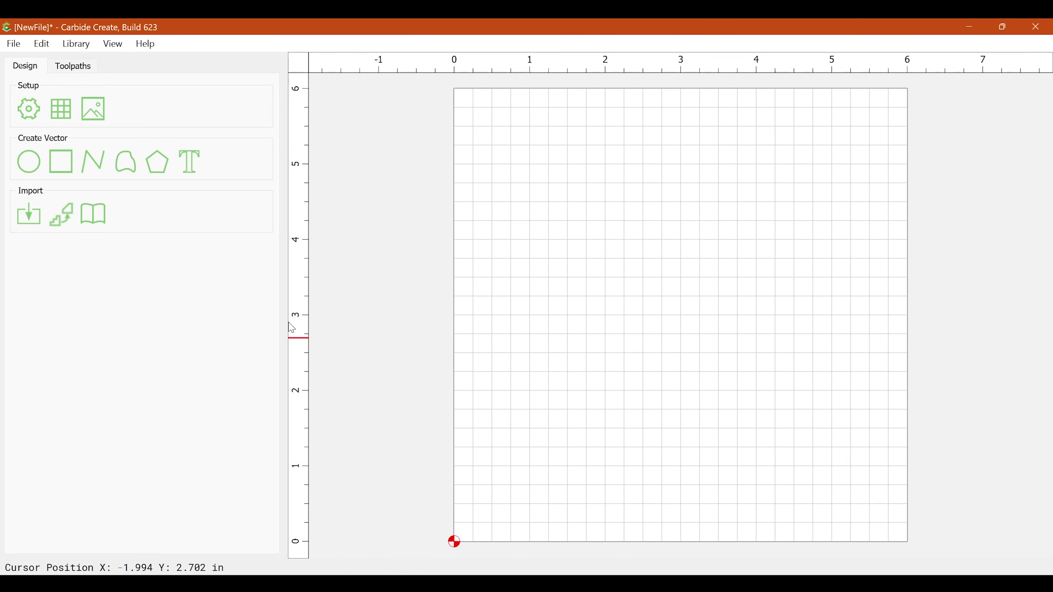
- Load the Carbide Logo image for tracing and save the toolpaths into this file
left_click(69, 228)
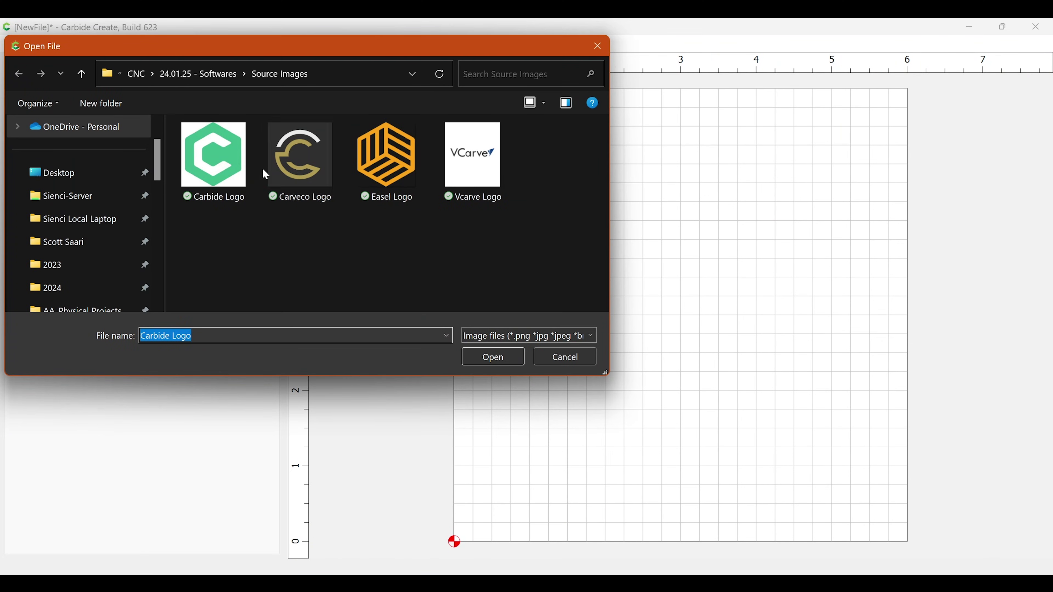
double_click(217, 174)
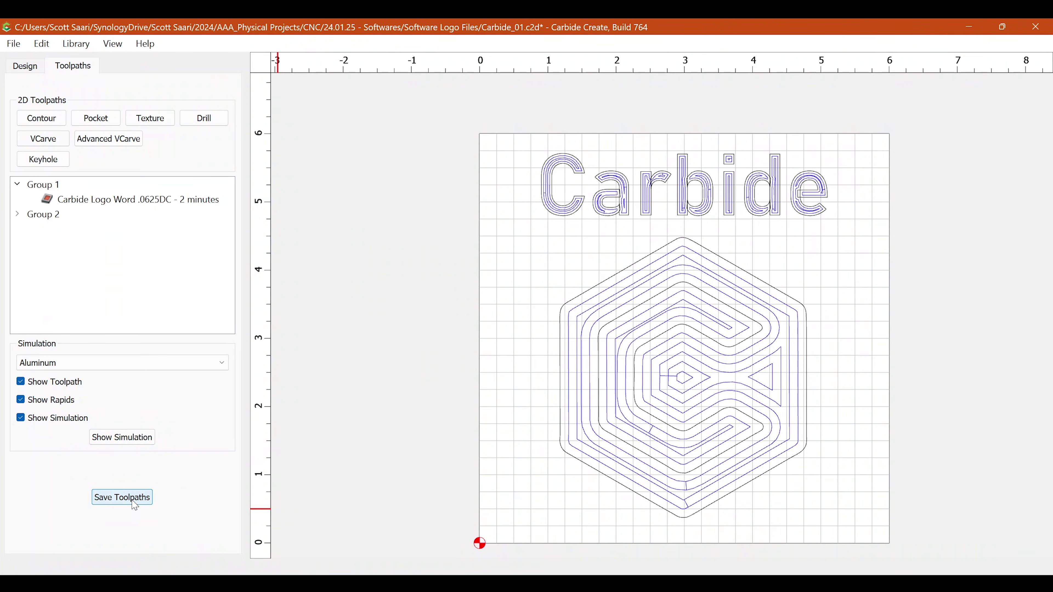
left_click(132, 501)
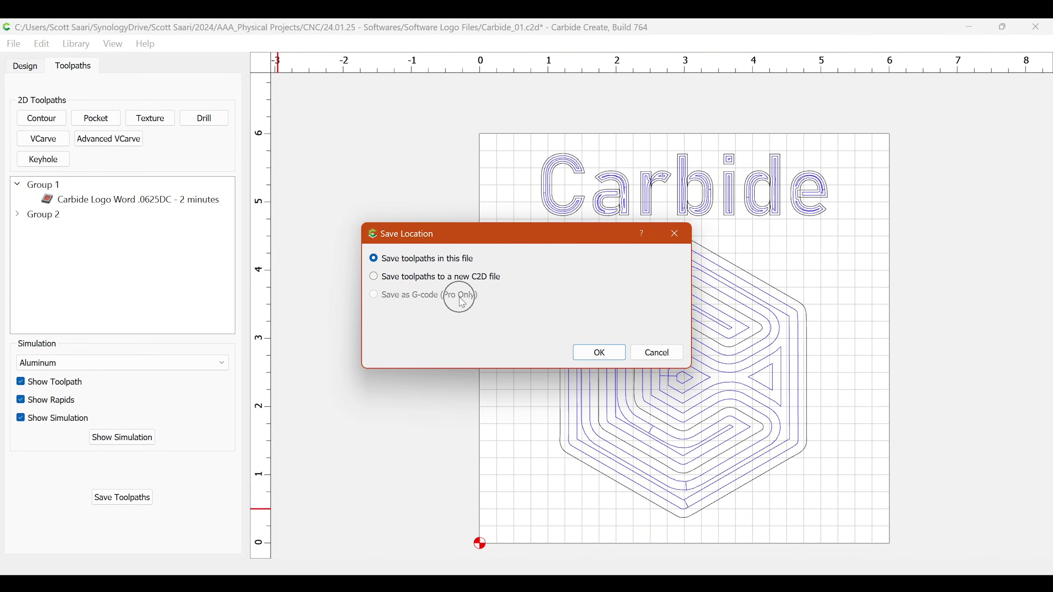
left_click(663, 358)
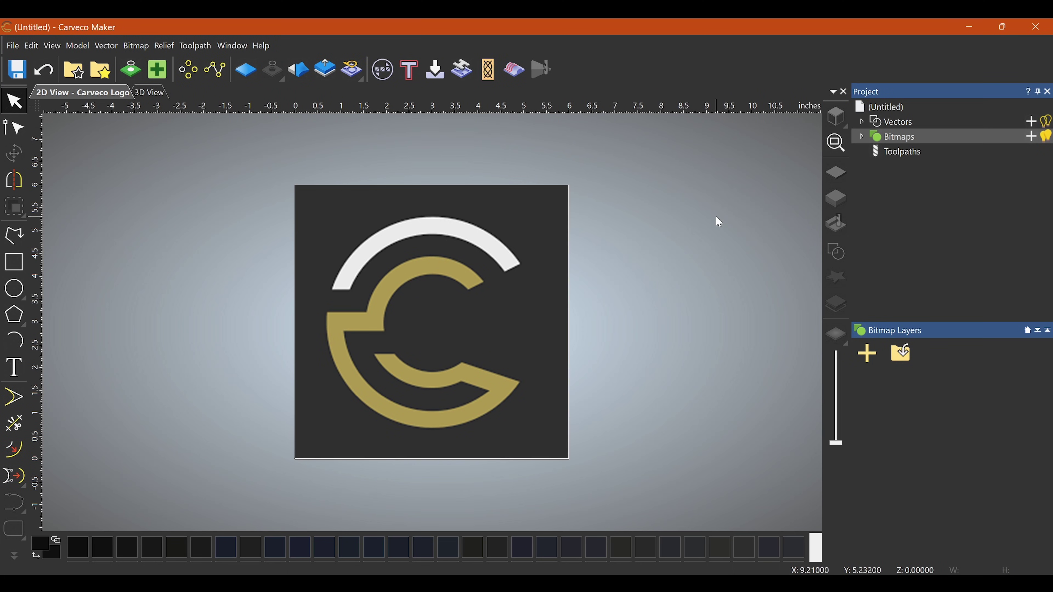
- Reduce the logo bitmap to 4 colours in Bitmap to Vector and show the Bitmaps layers
left_click(139, 76)
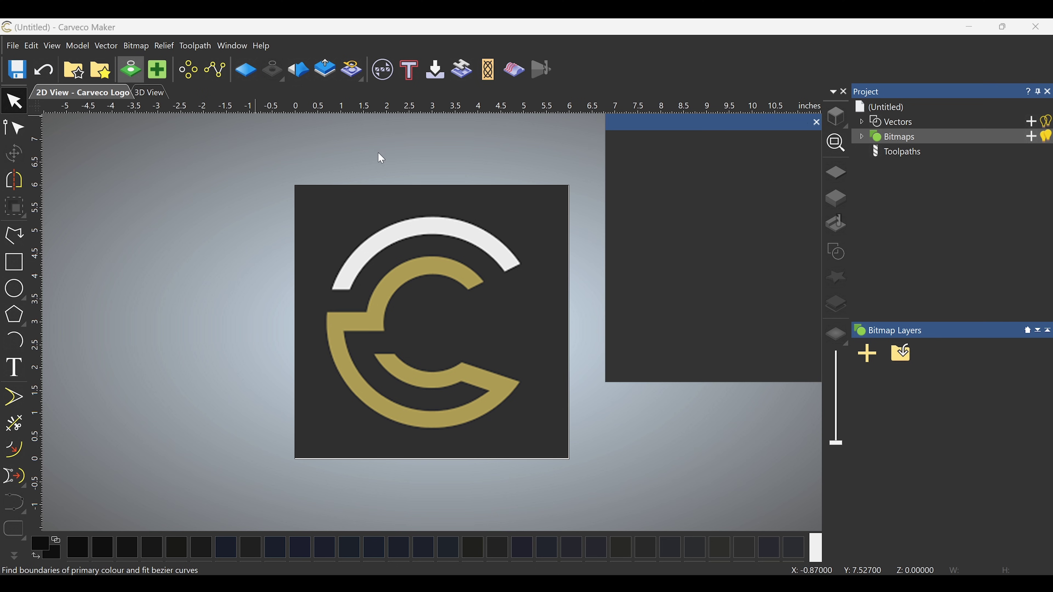
left_click(661, 167)
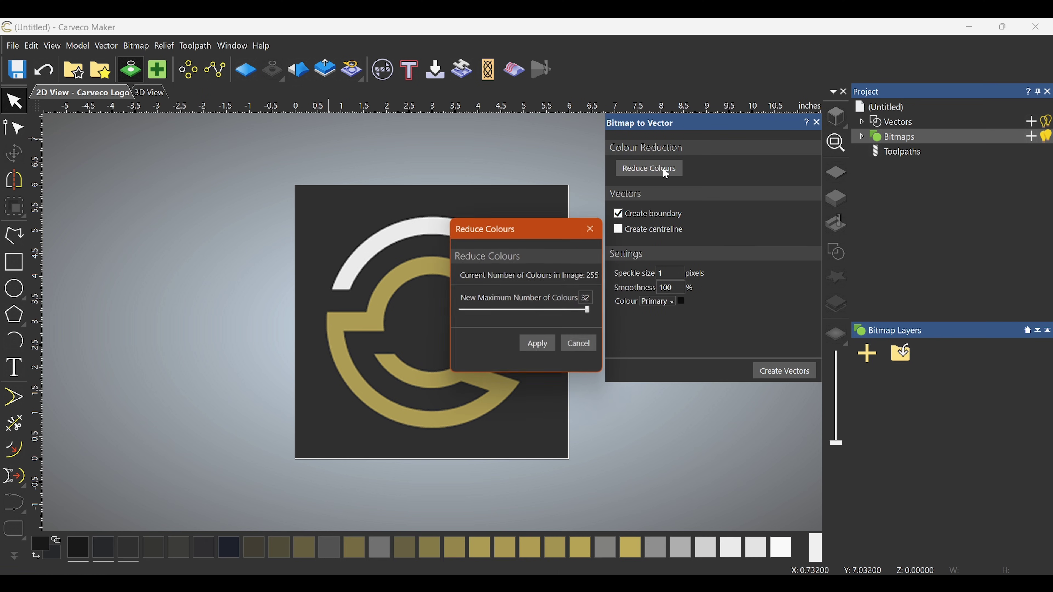
left_click(476, 311)
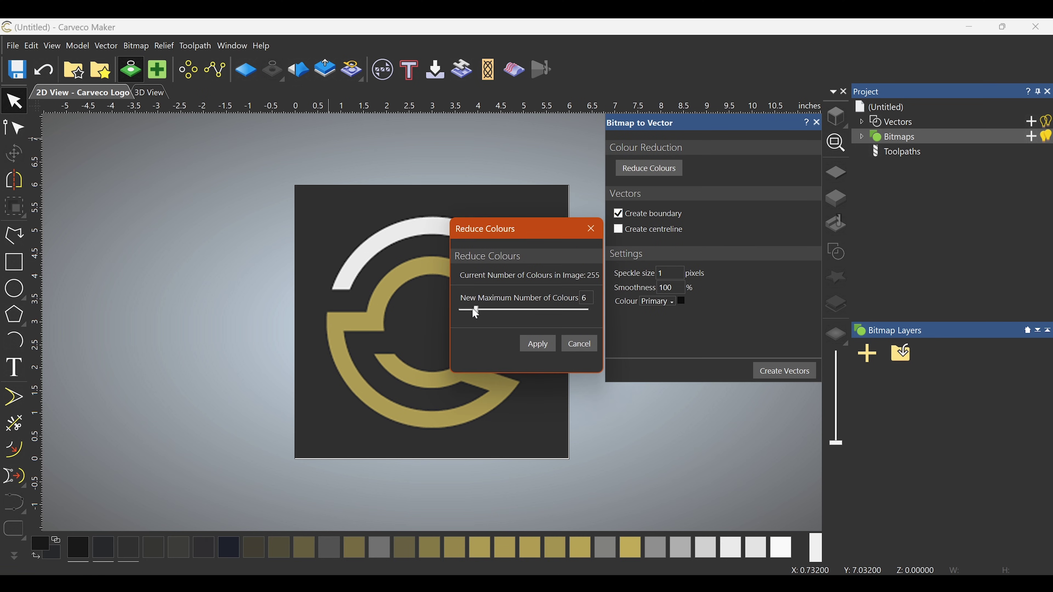
left_click_drag(472, 309, 468, 309)
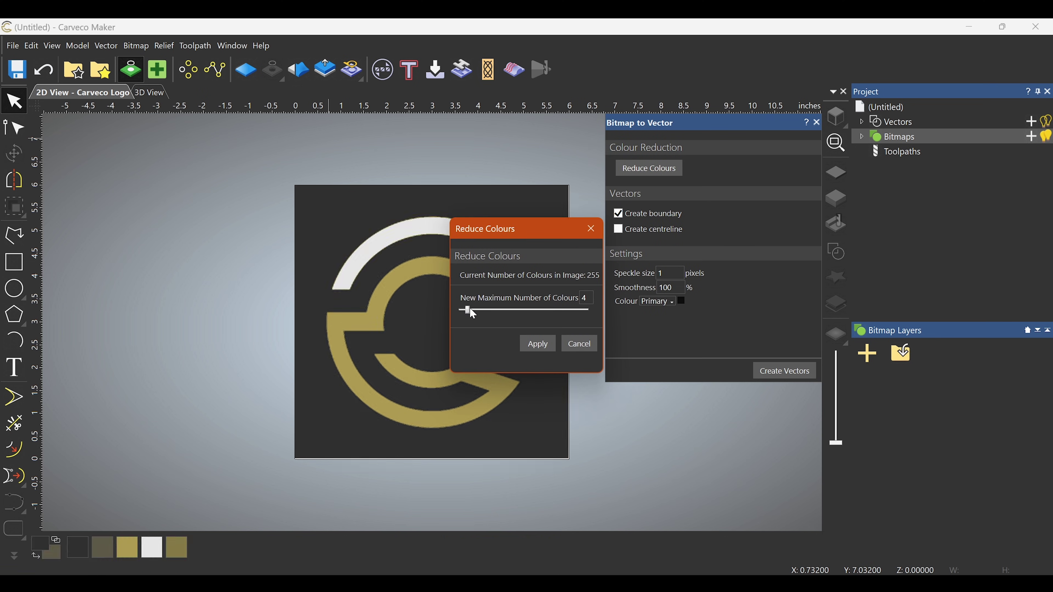
left_click(532, 343)
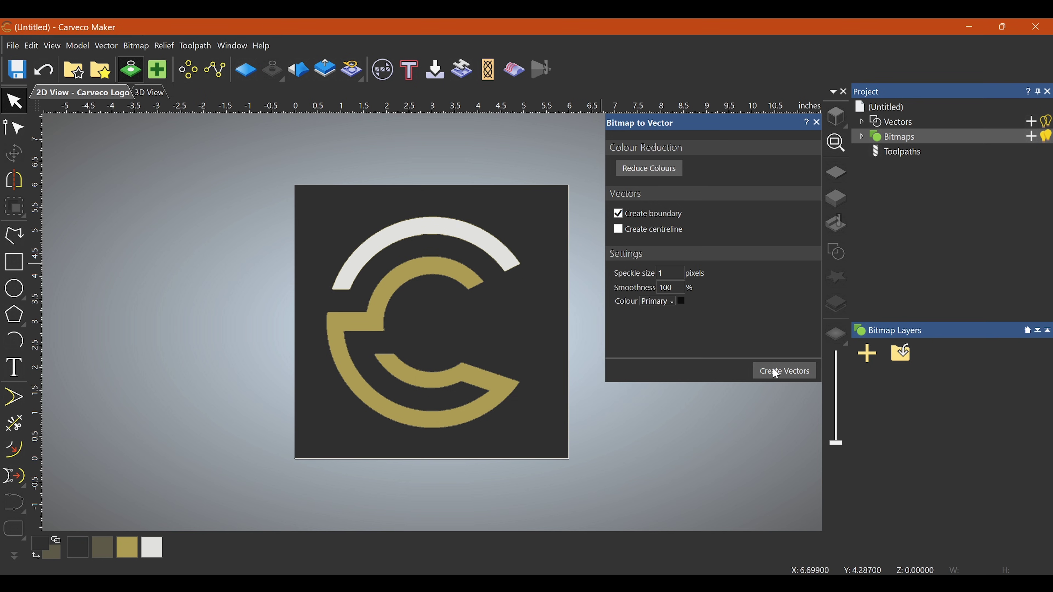
left_click(862, 136)
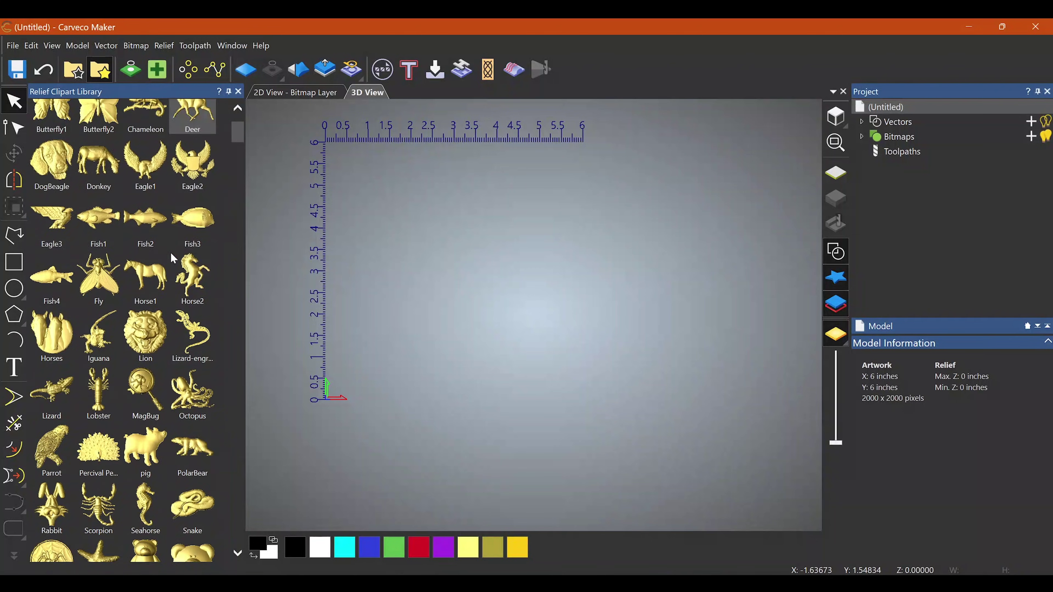
- Place the eagle relief clipart into the 3D view
scroll(196, 375, "up", 5)
left_click_drag(196, 375, 607, 363)
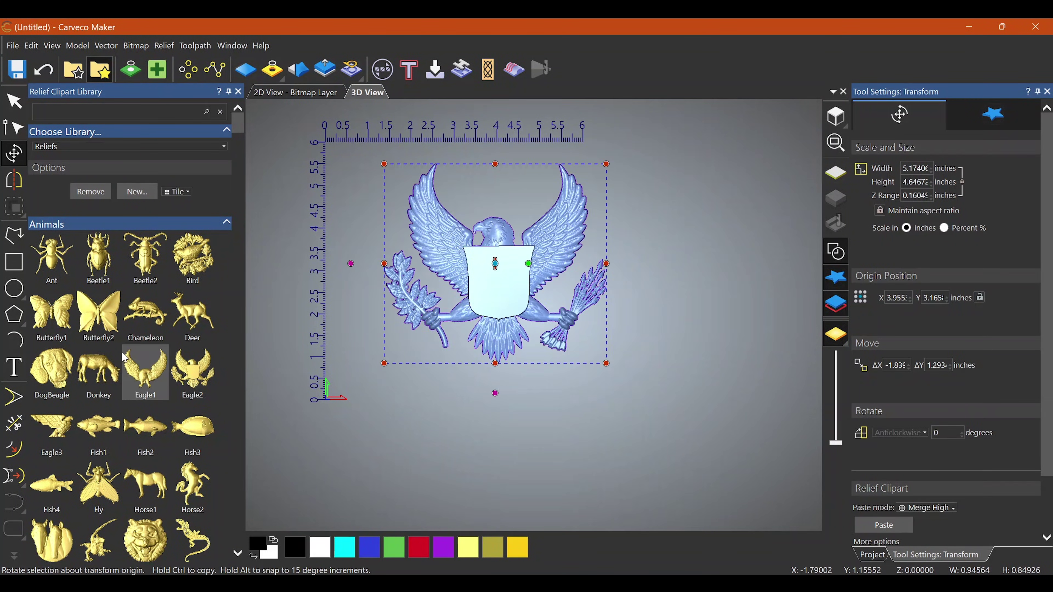
scroll(89, 289, "down", 10)
- Add the Banner2 relief, shrink it to sit beneath the eagle, and view it from the top
left_click_drag(89, 289, 388, 388)
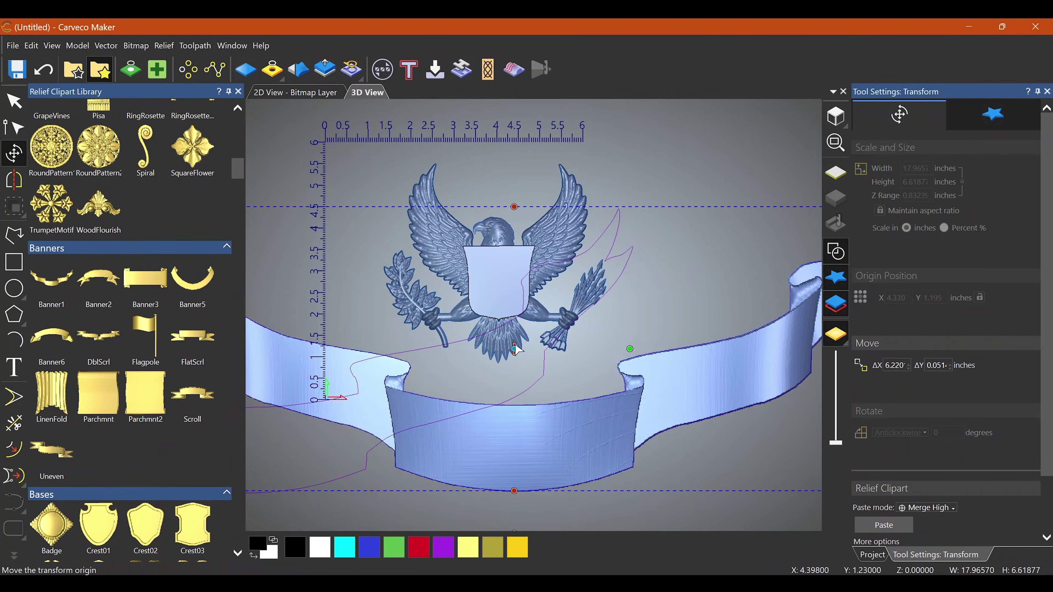
scroll(649, 371, "down", 3)
left_click_drag(495, 313, 539, 322)
scroll(559, 278, "up", 5)
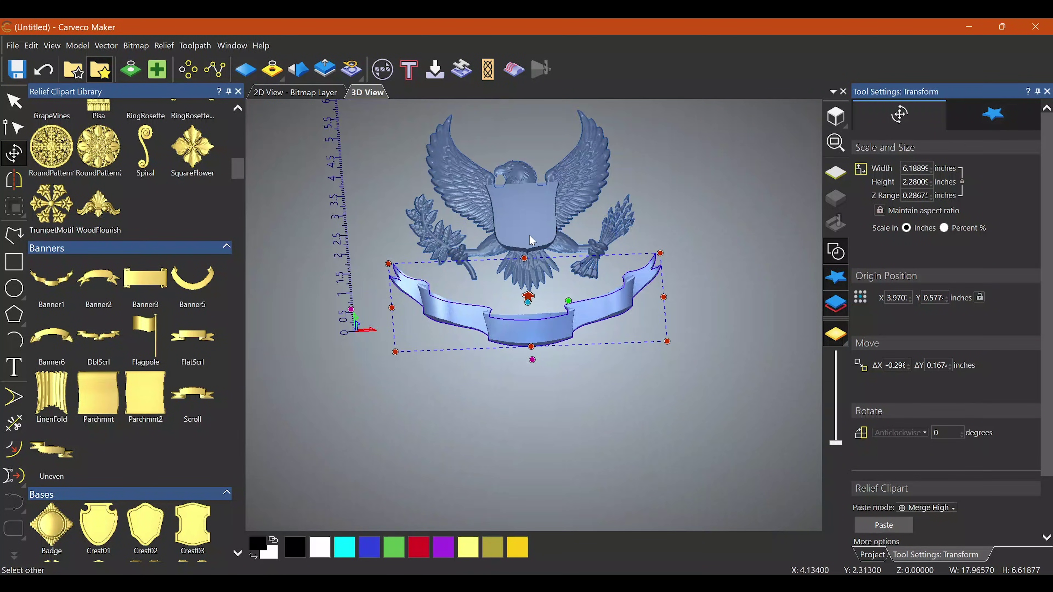
right_click(533, 273)
left_click(474, 376)
key("0")
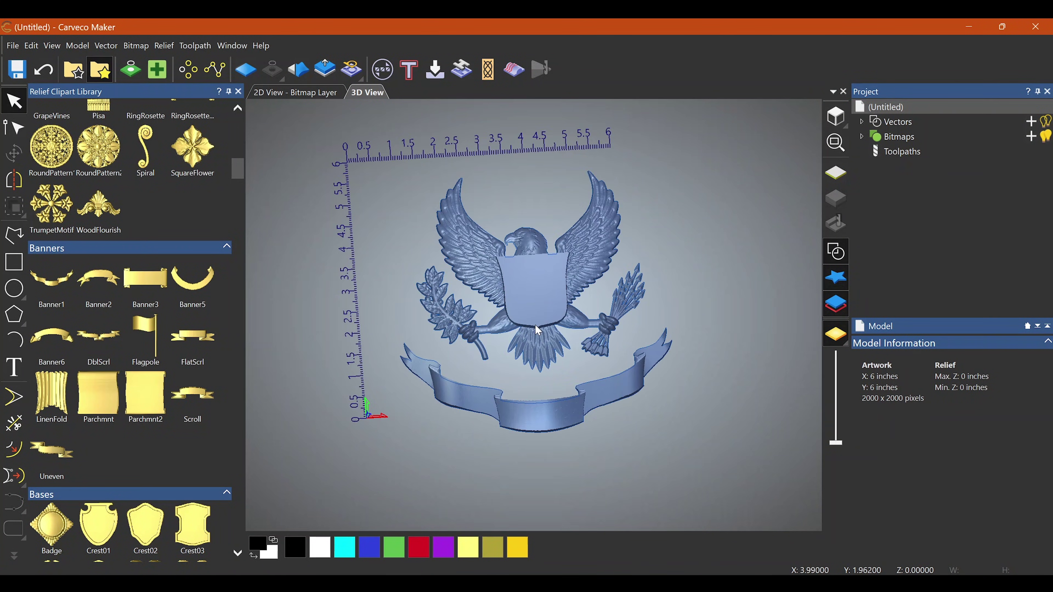
scroll(547, 373, "up", 3)
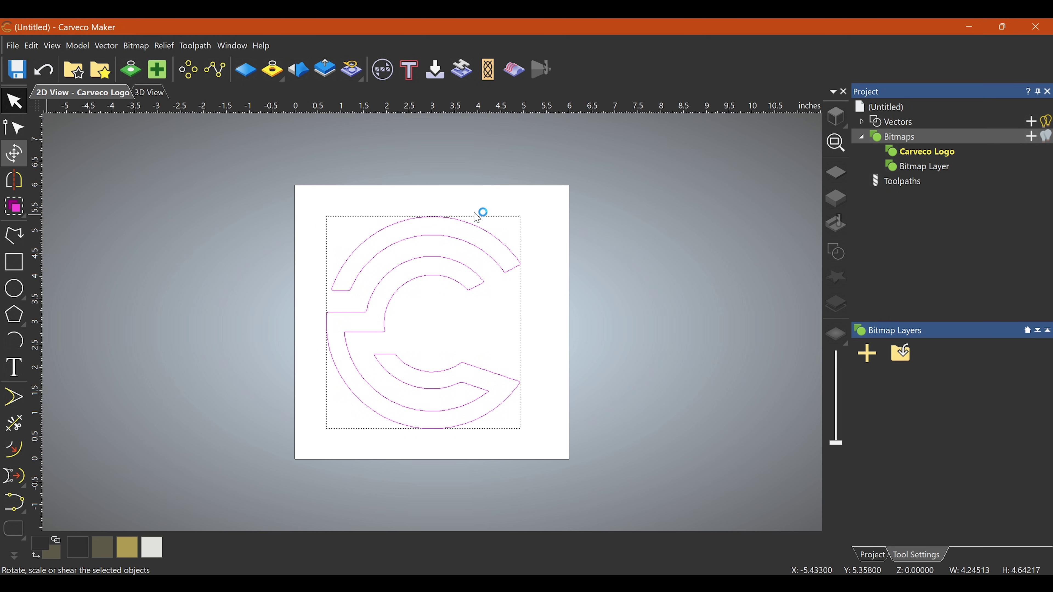
- Shrink the C logo outline and move it lower on the sheet
left_click_drag(521, 216, 500, 260)
key("alt")
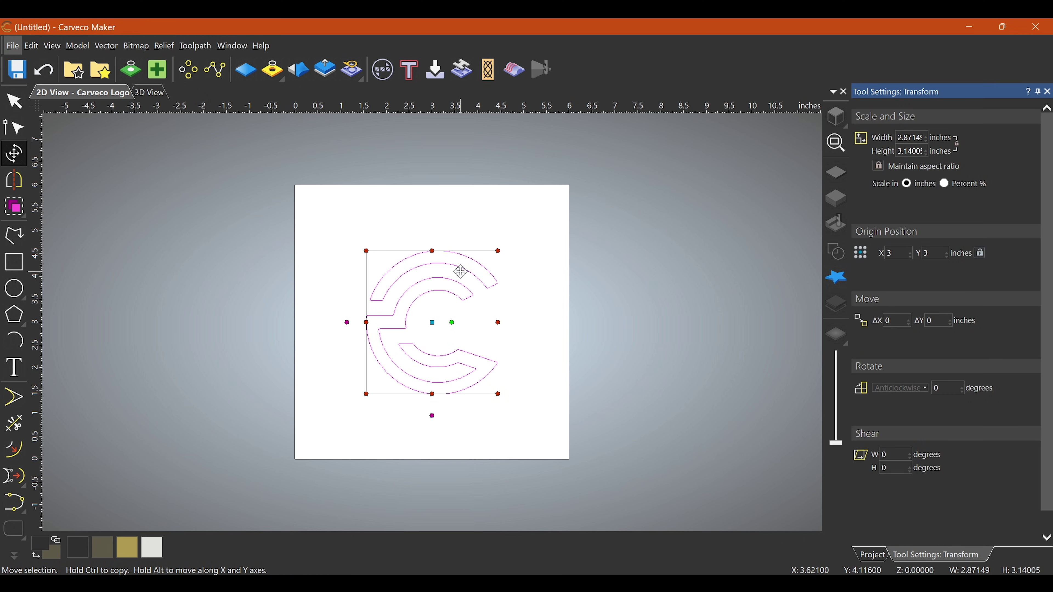
left_click_drag(461, 269, 457, 311)
key("alt")
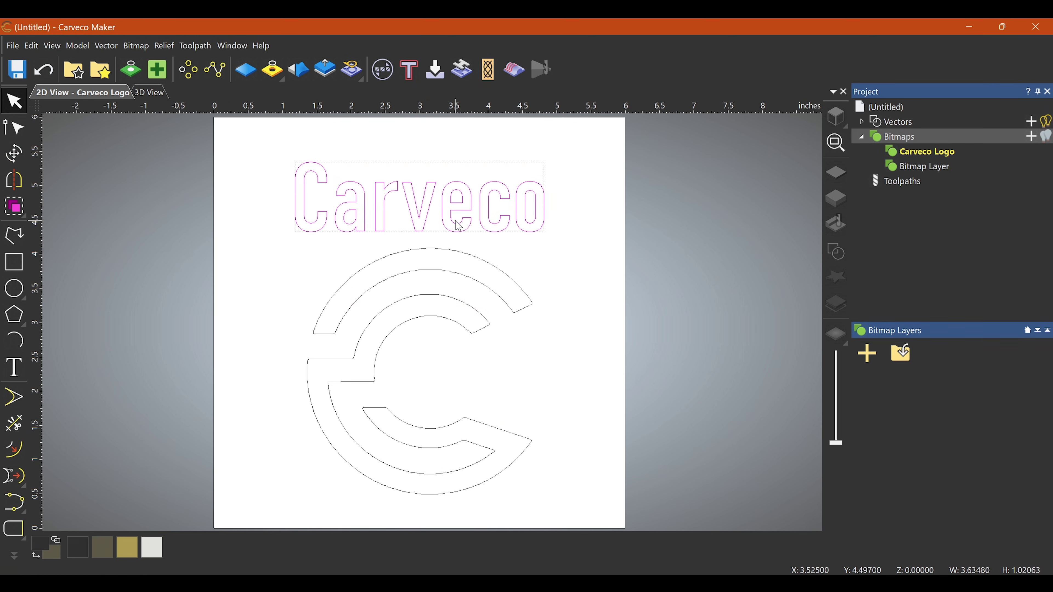
- Raise the Carveco lettering above the logo and start a 2D Area Clearance toolpath
left_click_drag(429, 214, 427, 206)
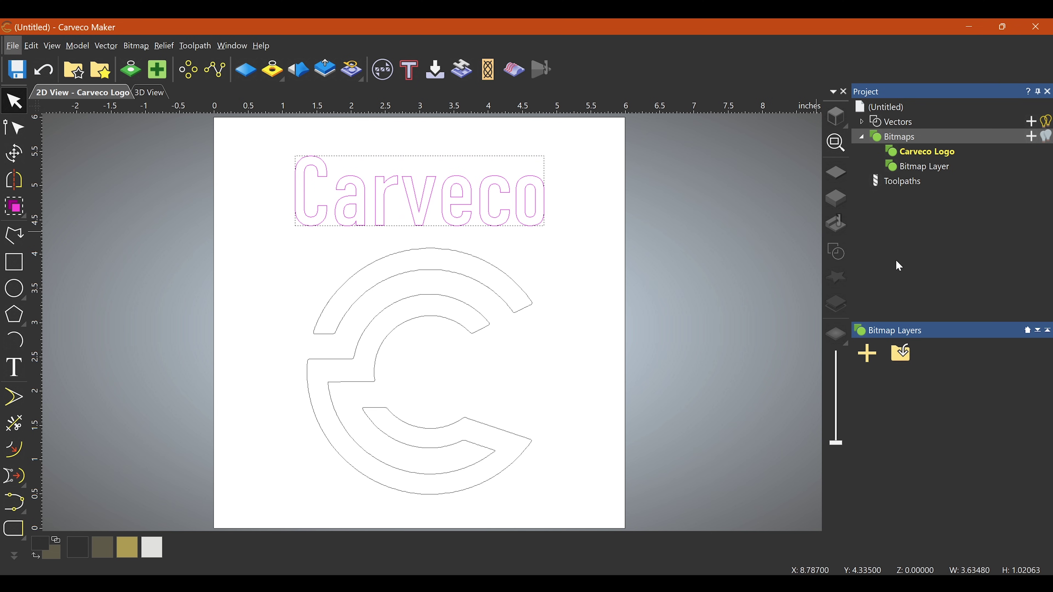
right_click(903, 179)
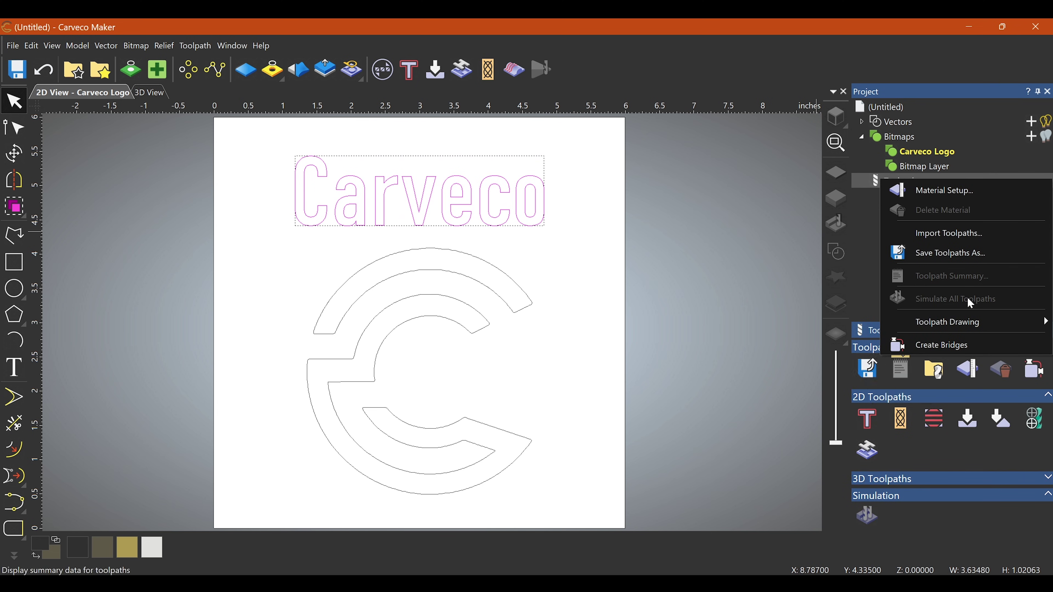
left_click(933, 427)
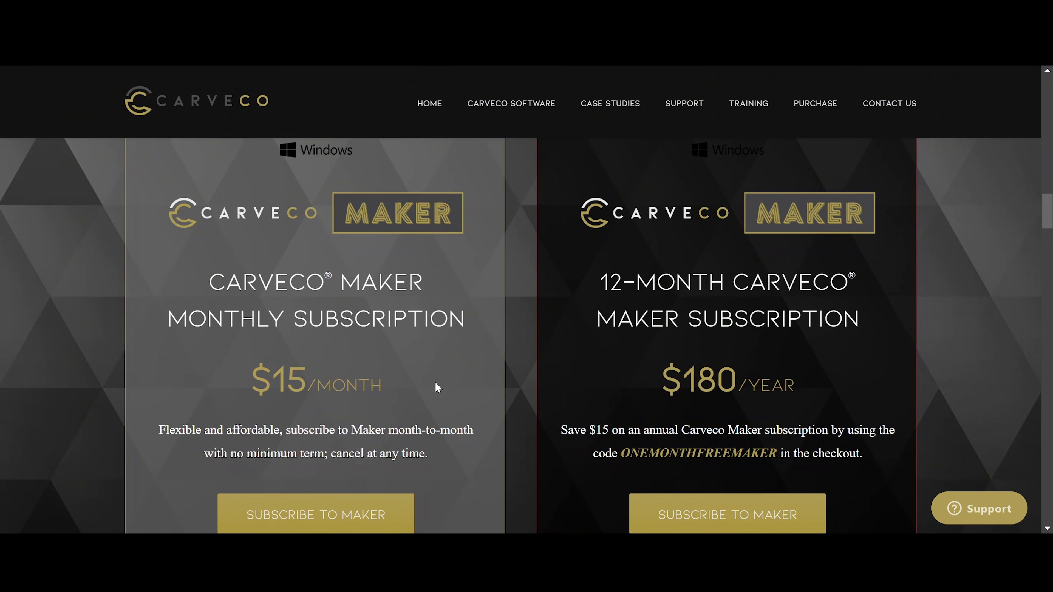
- Scroll down the Carveco purchase page to the Maker pricing cards: $15/month or $180/year
scroll(434, 381, "down", 2)
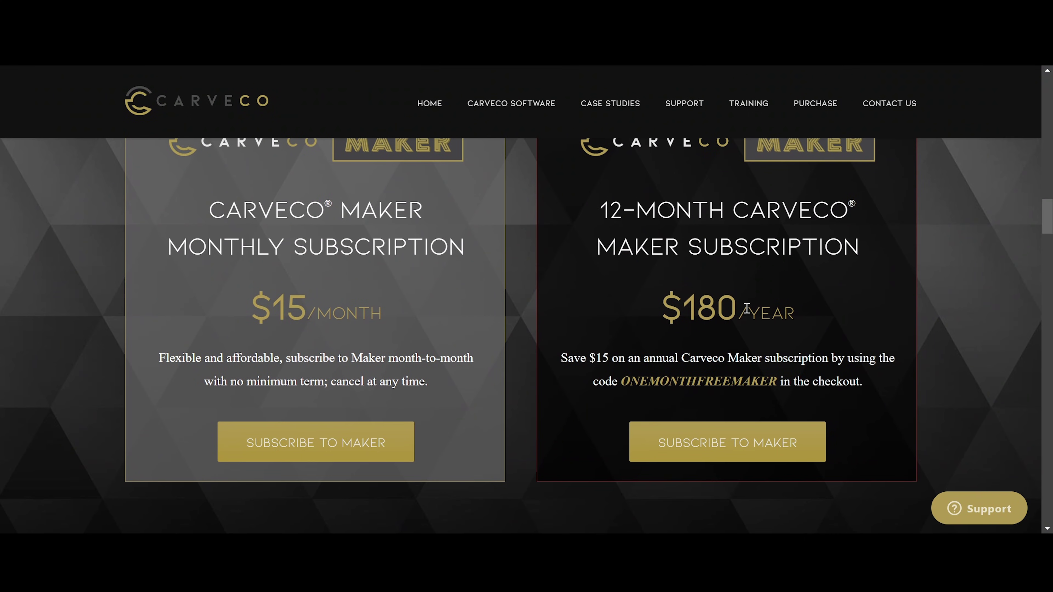
scroll(594, 350, "down", 15)
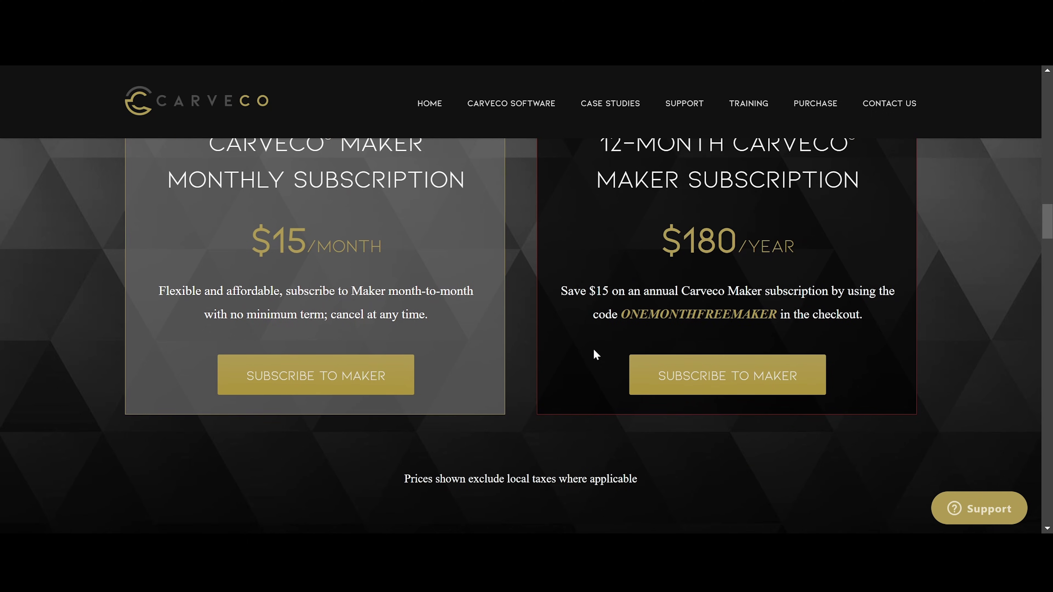
scroll(593, 348, "down", 3)
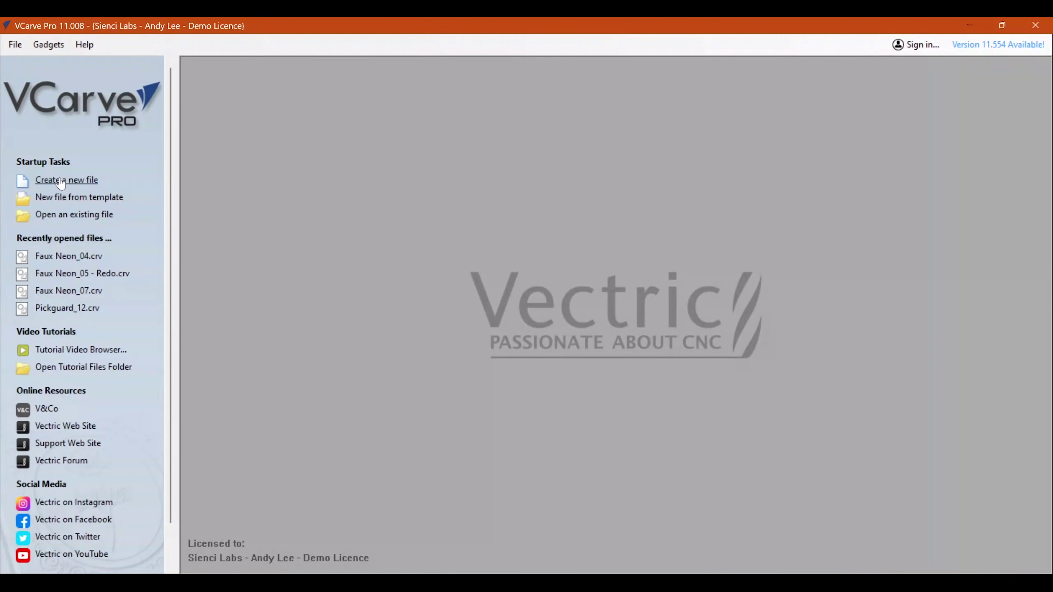
- Create a 6 × 6 × 0.5 inch job and trace the VCarve logo into vector outlines with nodes shown
left_click(60, 178)
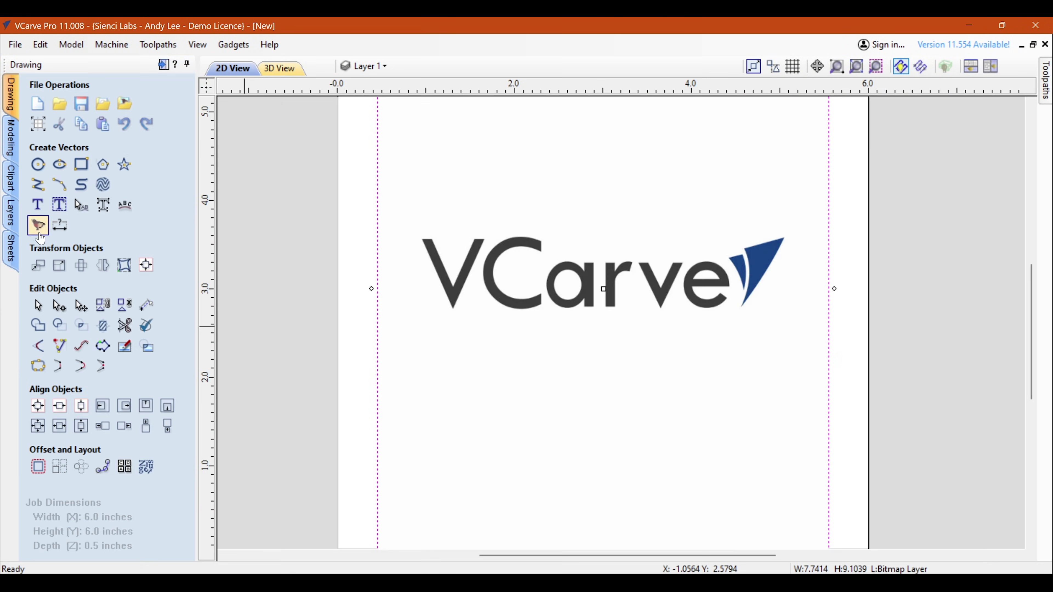
left_click(36, 230)
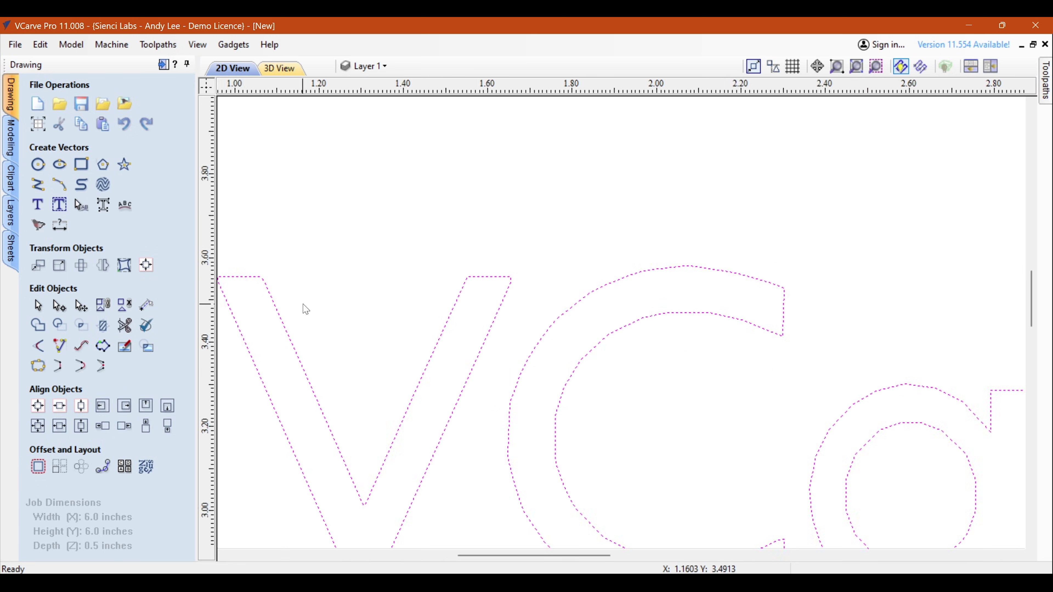
key("n")
- Inspect the traced lettering's nodes and set up a pocket toolpath with the 1/8-inch downcut end mill
scroll(562, 334, "up", 5)
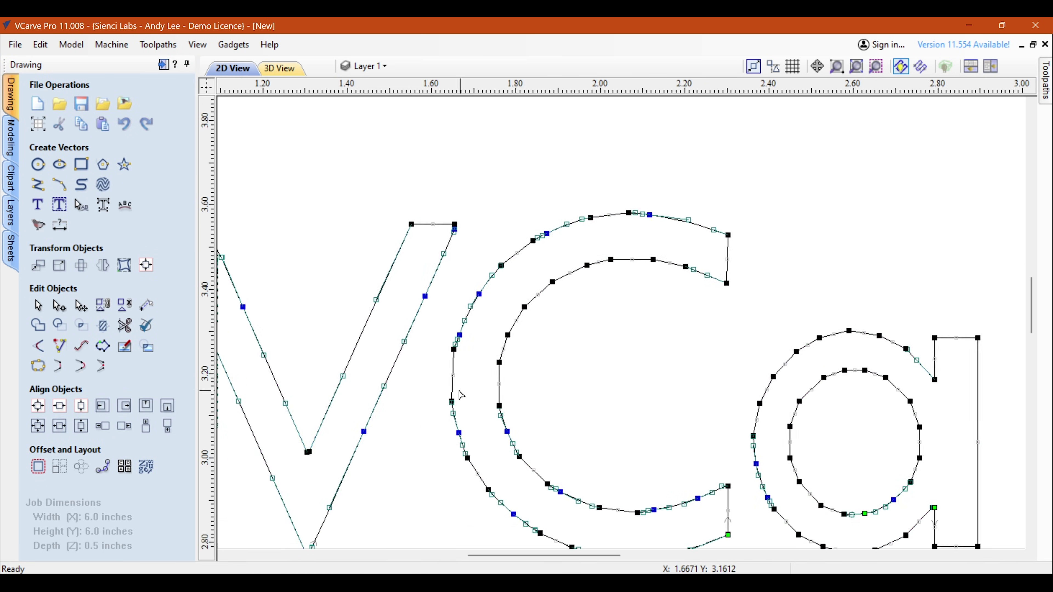
scroll(883, 270, "down", 5)
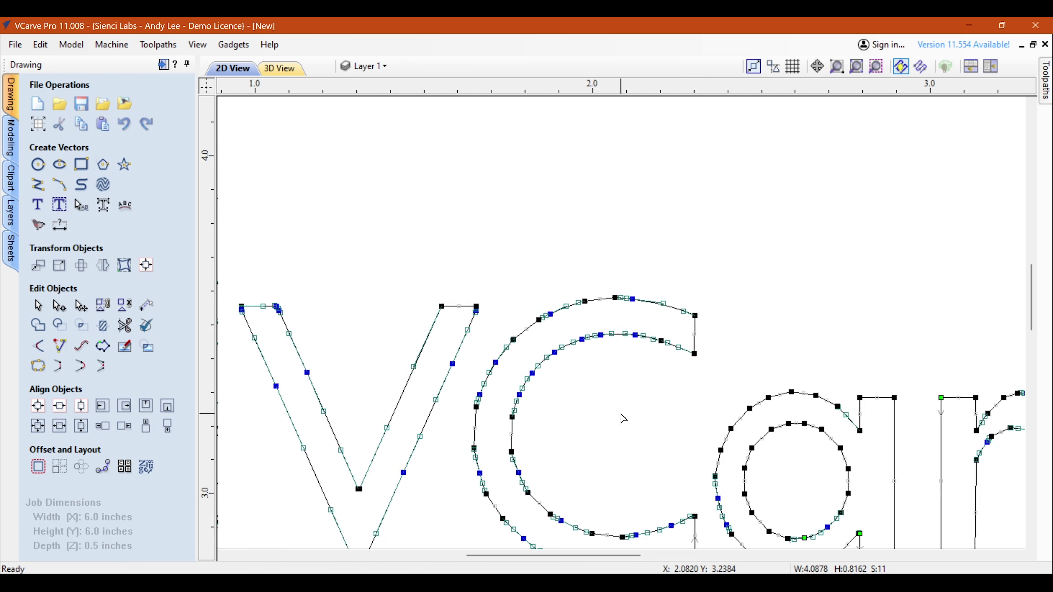
scroll(376, 312, "up", 6)
scroll(373, 315, "down", 5)
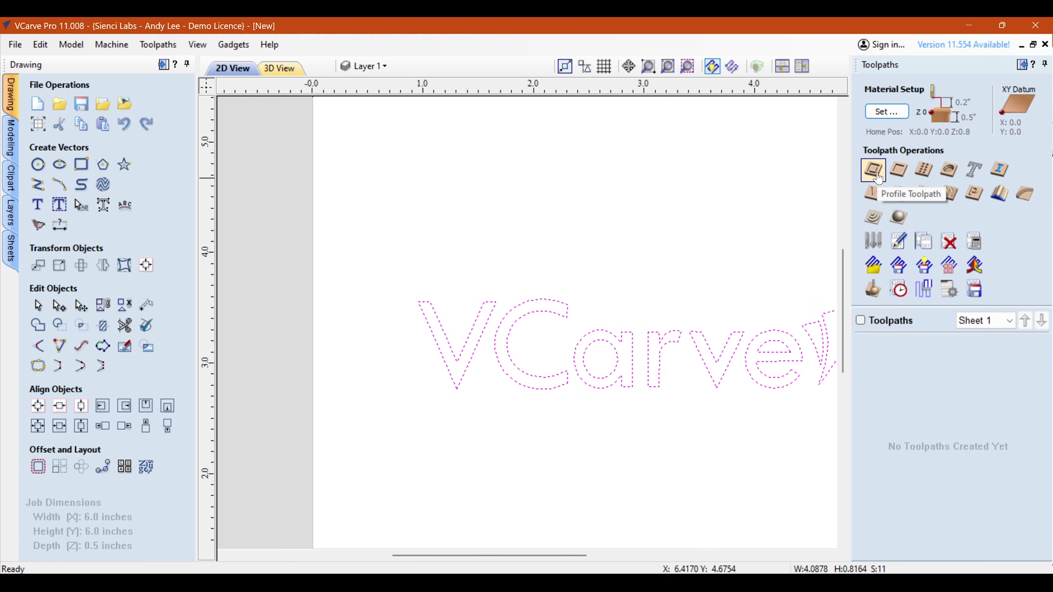
left_click(894, 179)
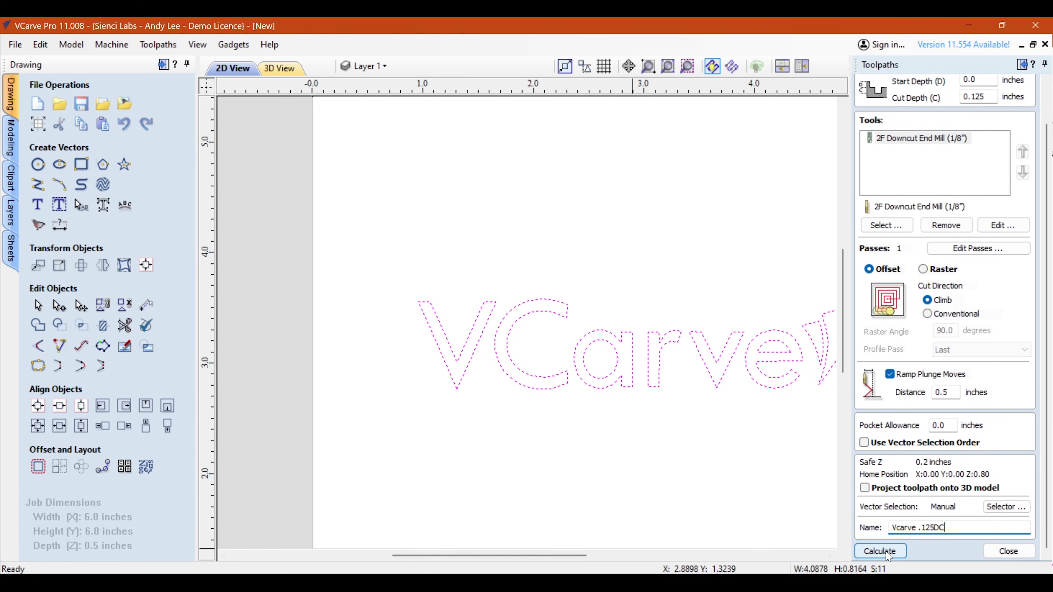
- Calculate and preview the Vcarve .125DC pocket toolpath, return to 2D, and reopen its settings
left_click(879, 553)
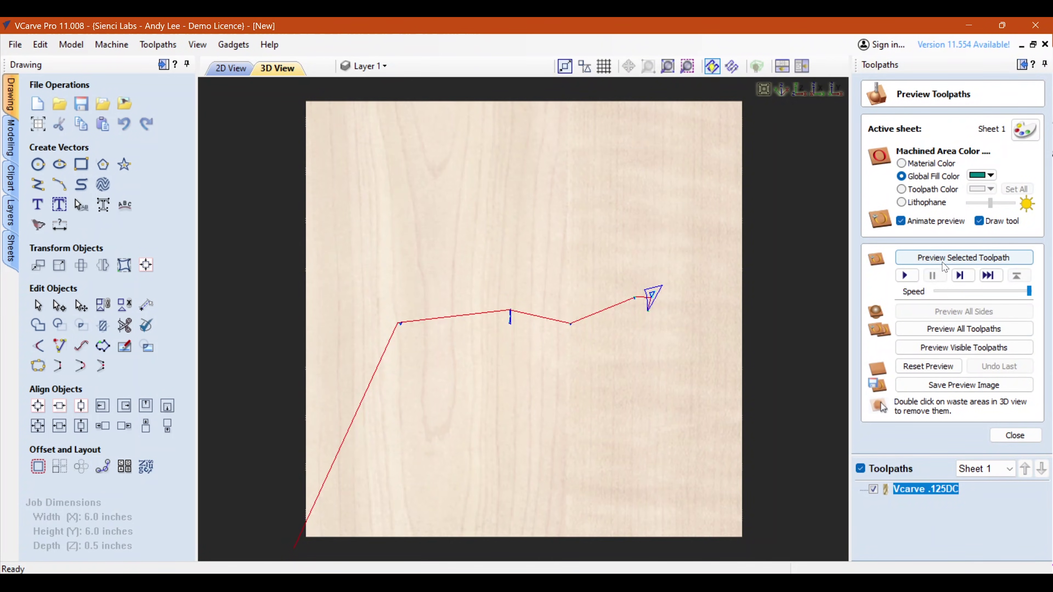
left_click(237, 70)
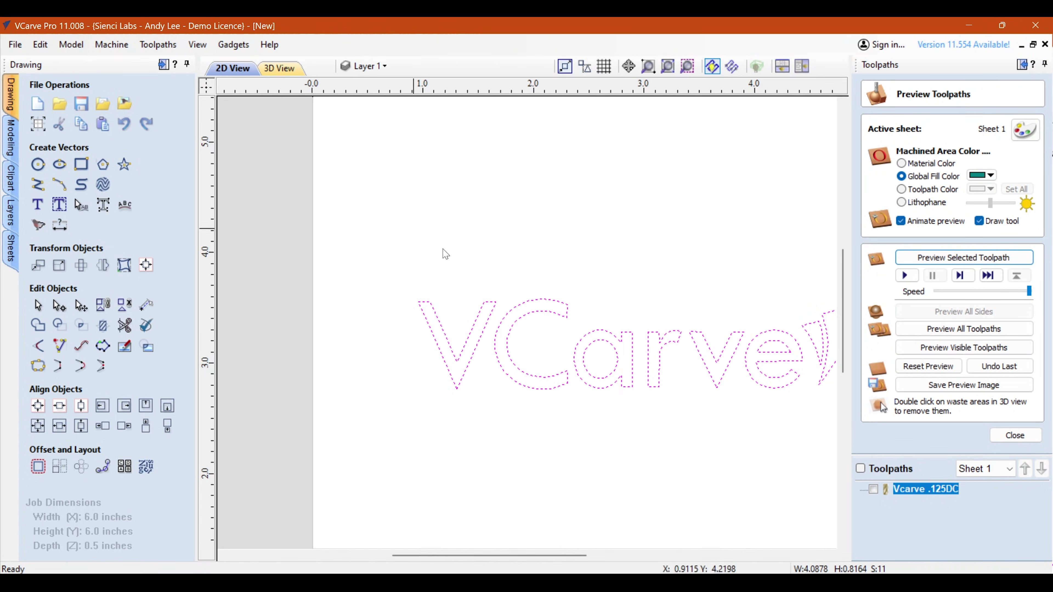
left_click(1015, 436)
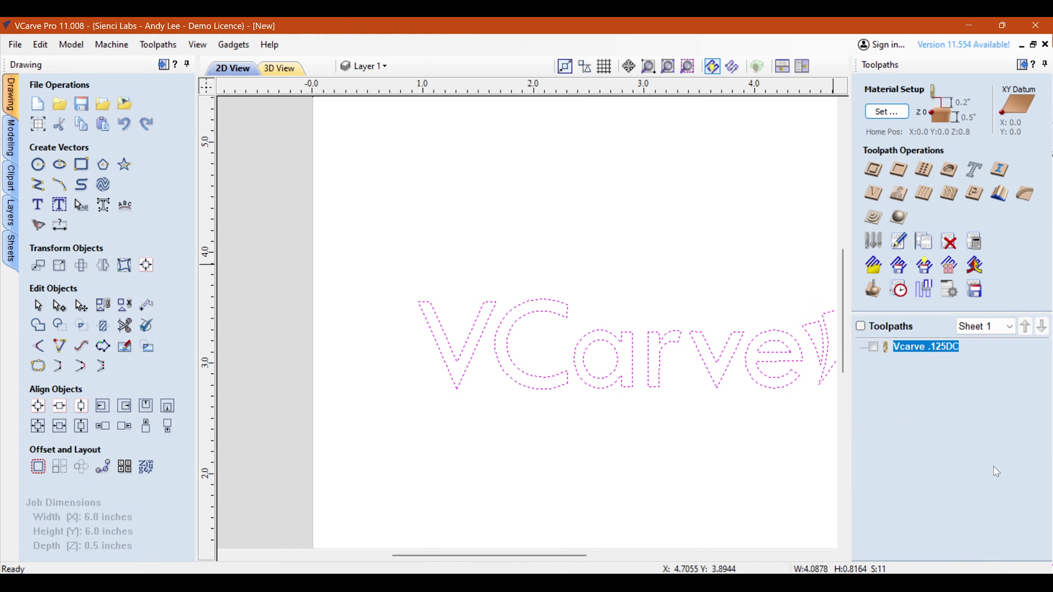
double_click(940, 352)
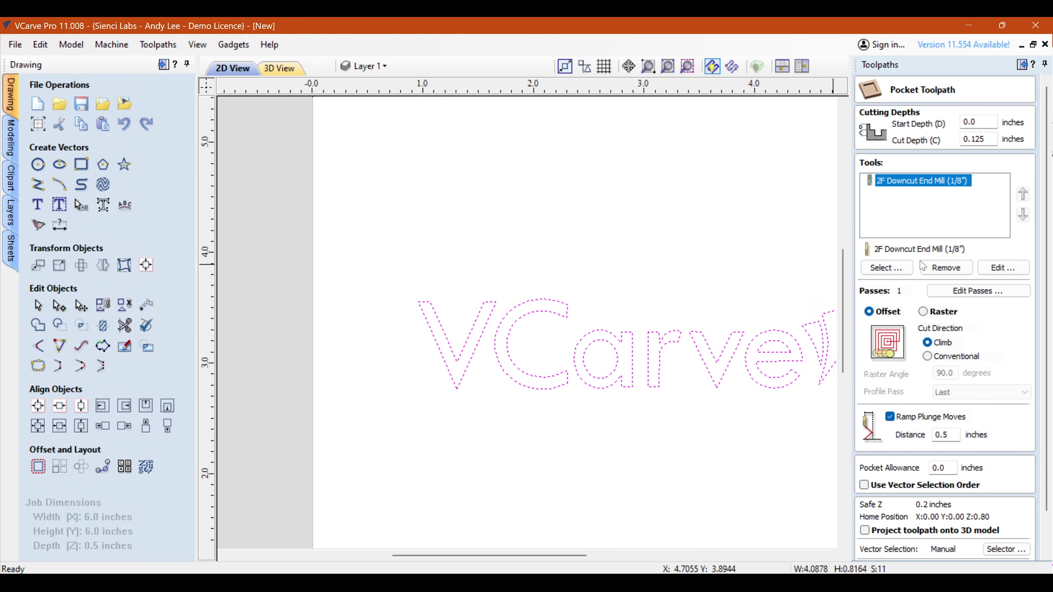
scroll(579, 303, "down", 2)
scroll(588, 352, "up", 1)
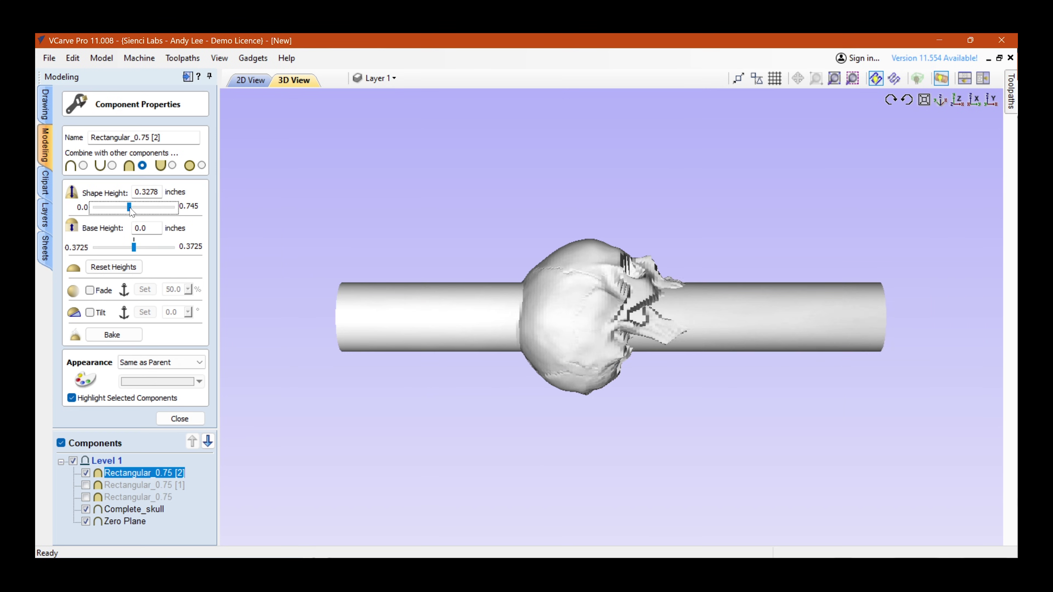
- Lower the skull model's cylinder shape height to about 0.2 and edit the cutting tool's settings
left_click_drag(129, 208, 118, 208)
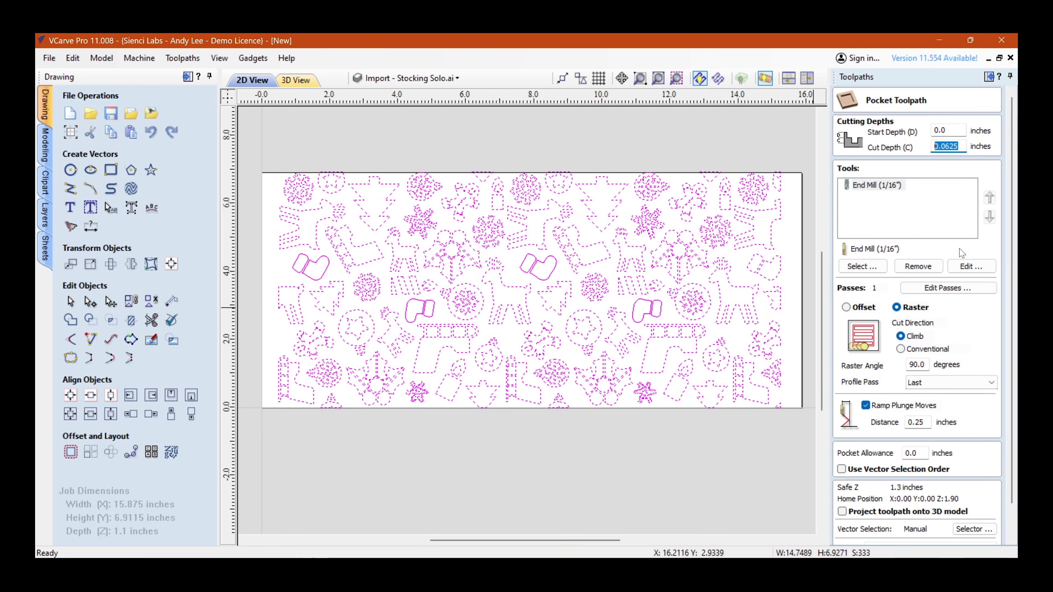
left_click(964, 266)
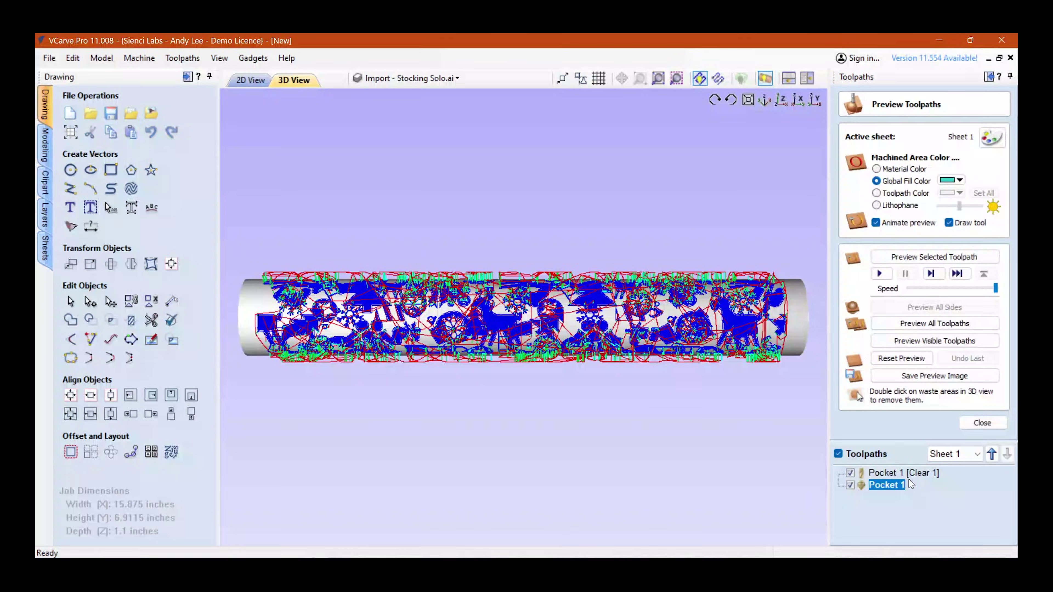